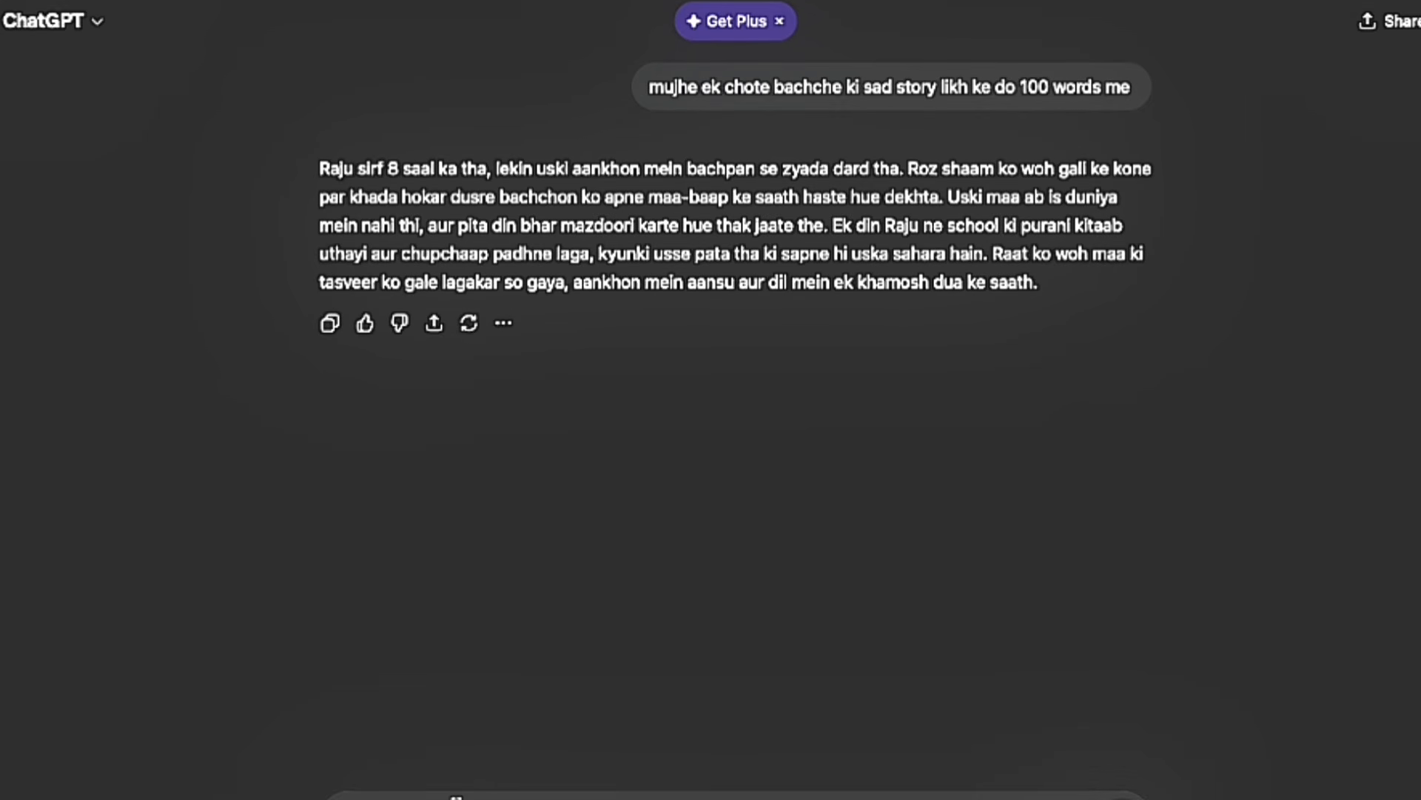
Ask in Hinglish for ready-to-use, scene-by-scene image prompts based on the story, with all characters kept consistent.
text(ab mujhe is story ki accoding)
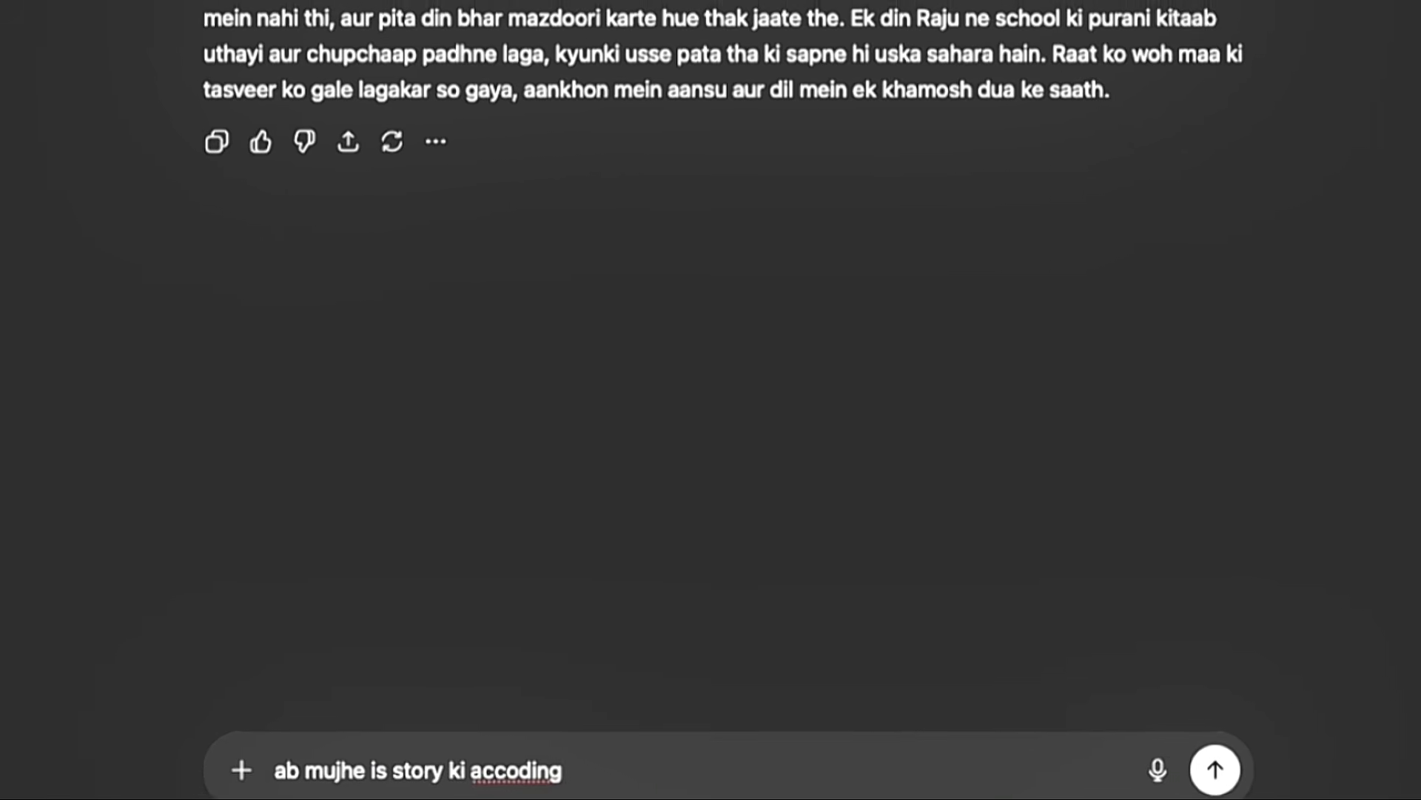
text( sabhi scens ke image ke liye seen by seen rea)
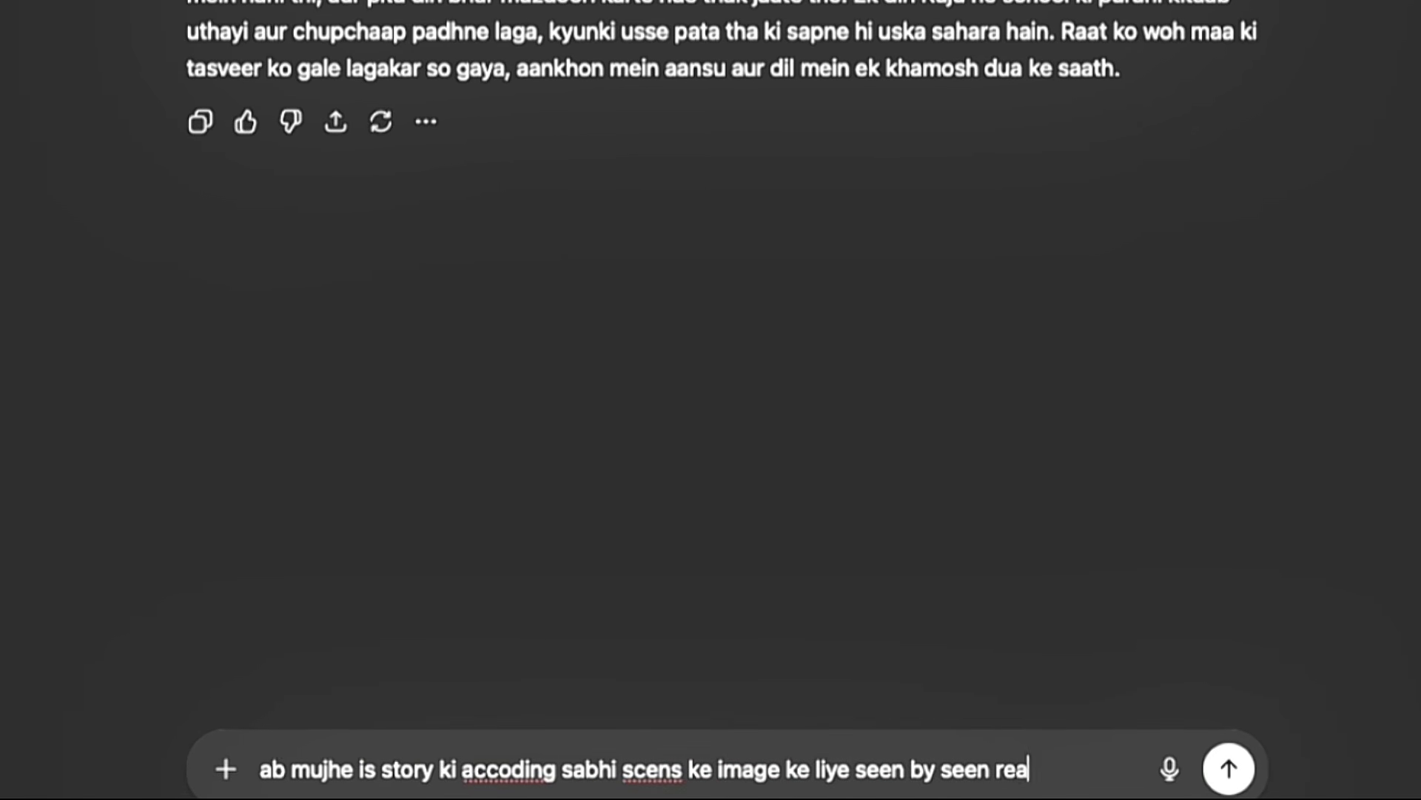
text(dy to use image prompt likh ke do aur dhiyan rhe sabhi charector consistent rahne chahiye)
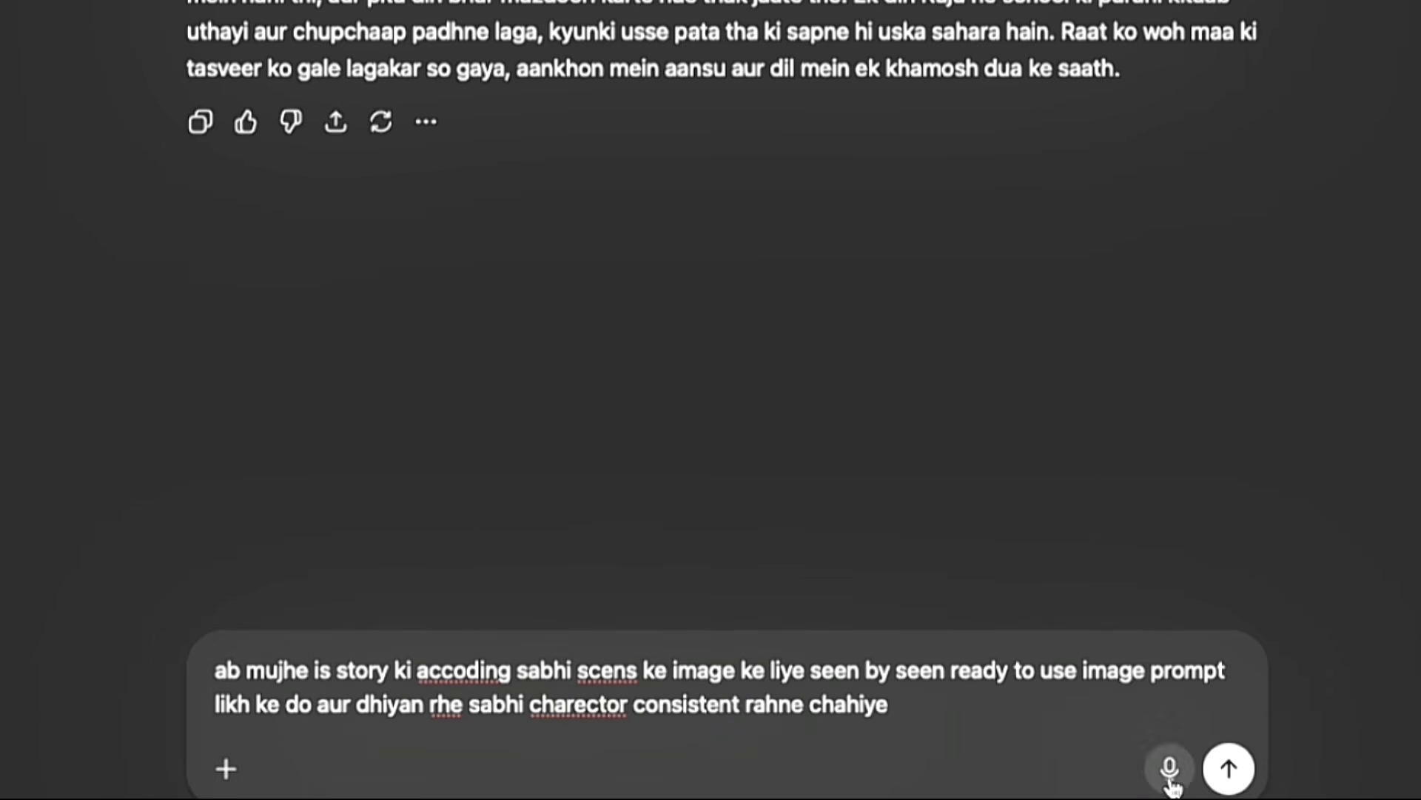
key(Return)
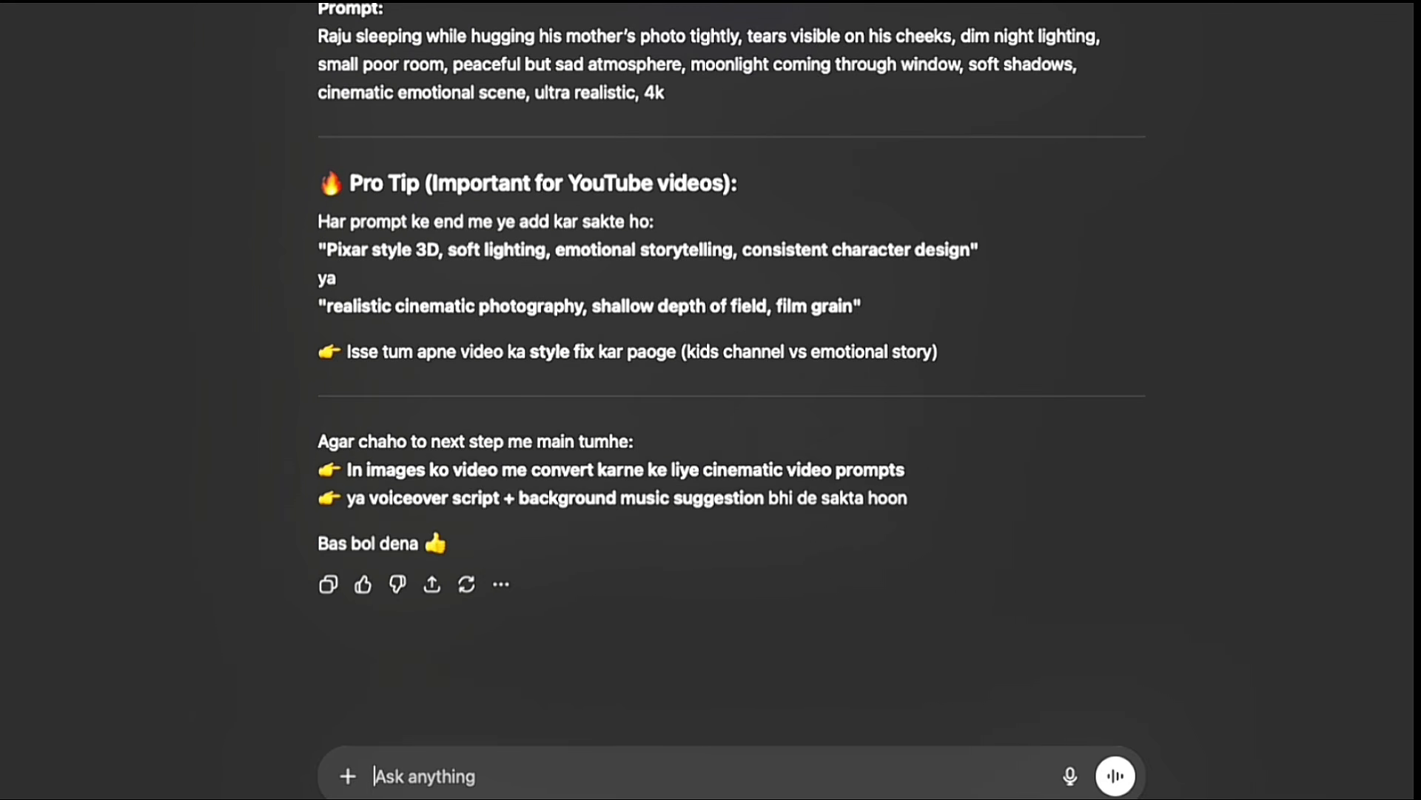
Request video prompts for converting all the scenes into video, and review the image and video prompts scene by scene.
scroll(1362, 309, up, 9)
scroll(1363, 309, down, 8)
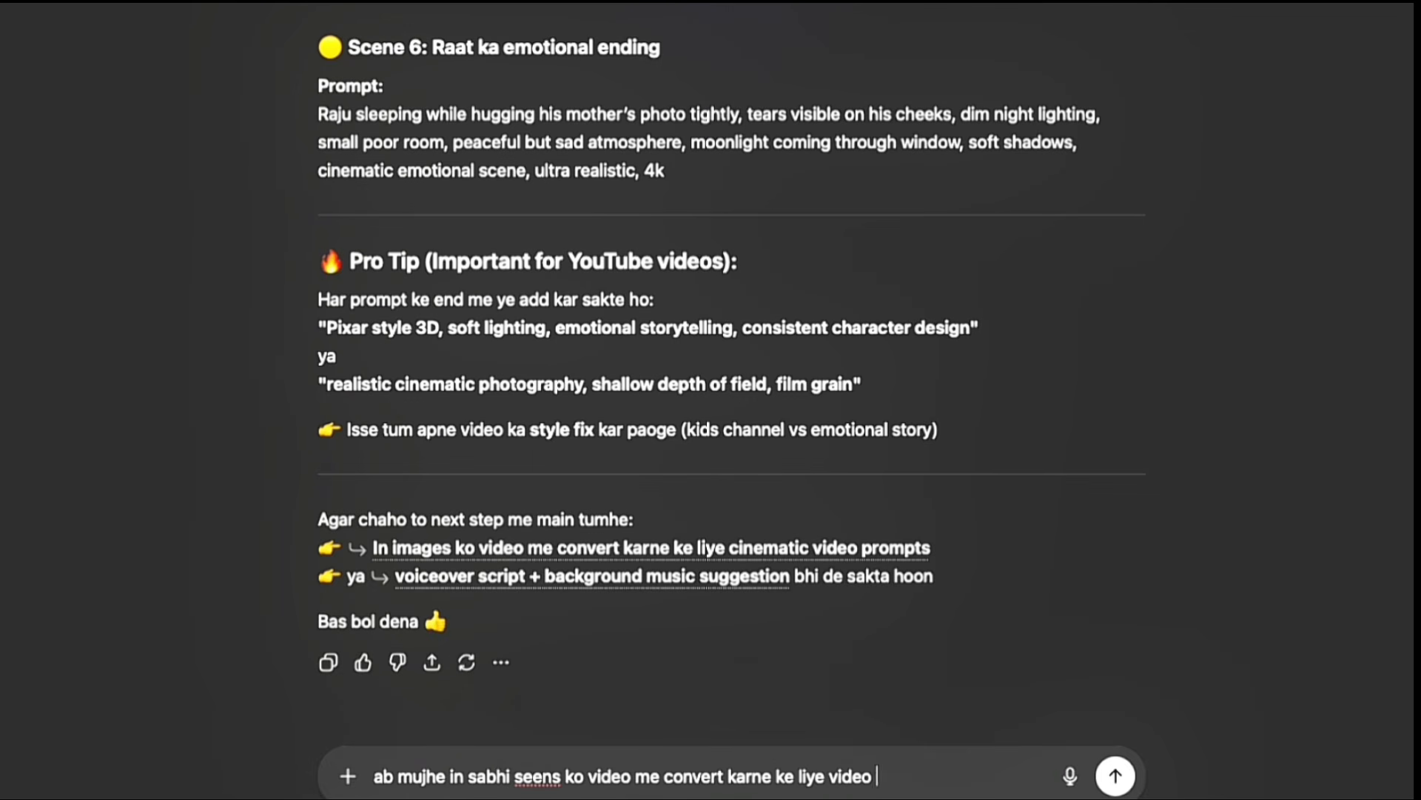
key(Return)
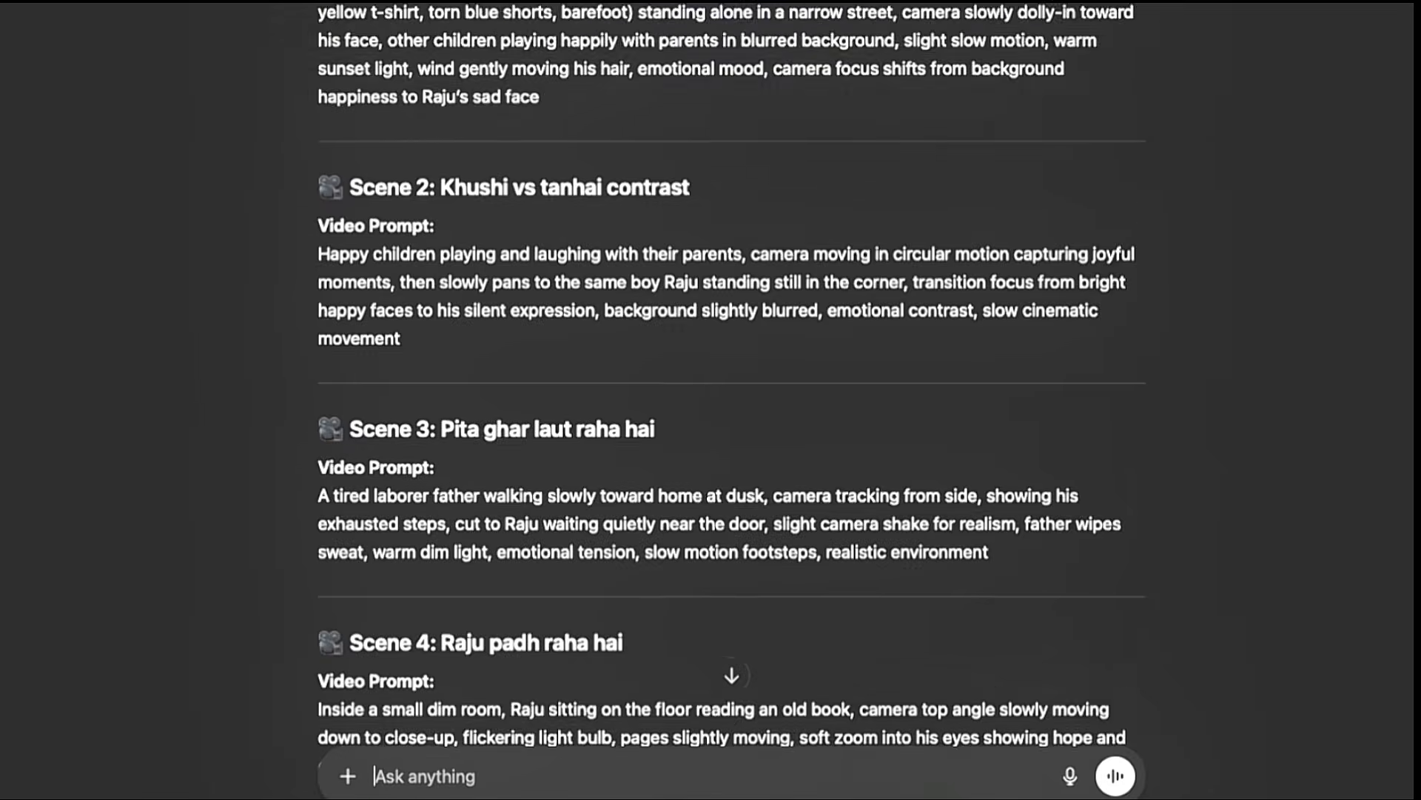
scroll(731, 400, up, 12)
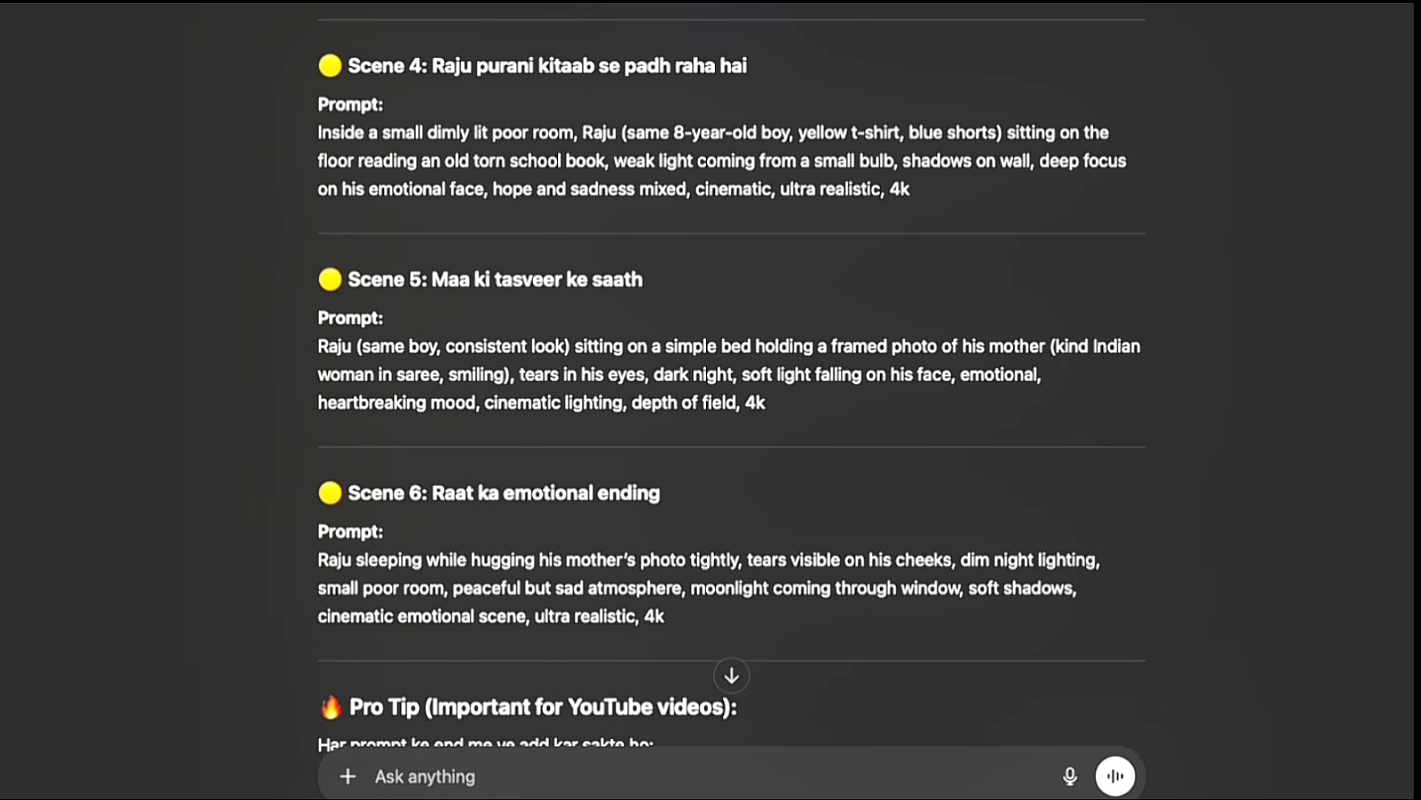
scroll(731, 399, down, 20)
scroll(731, 400, up, 8)
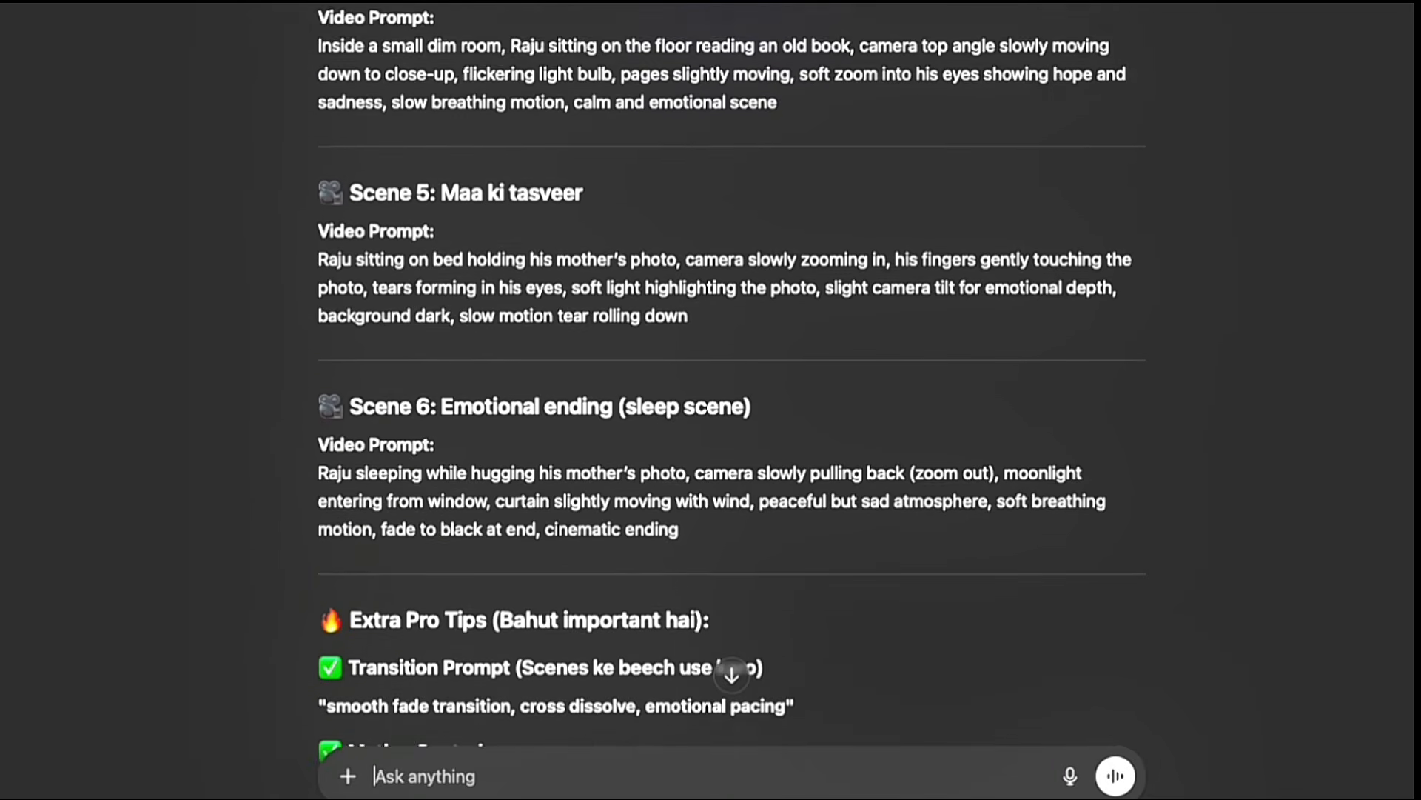
scroll(732, 400, up, 3)
scroll(731, 400, down, 15)
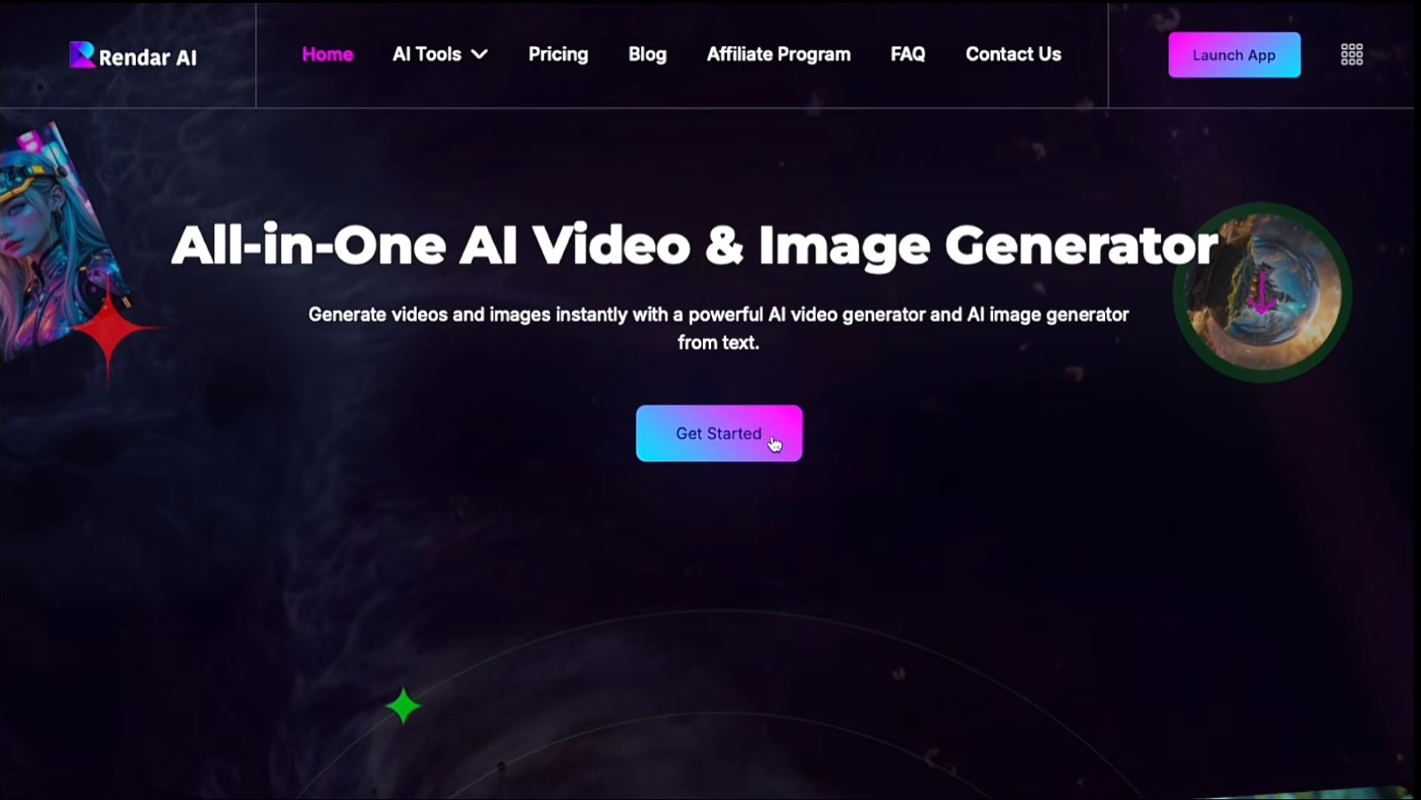
Switch to the Rendar AI website, launch its app and open the image generator.
click(771, 439)
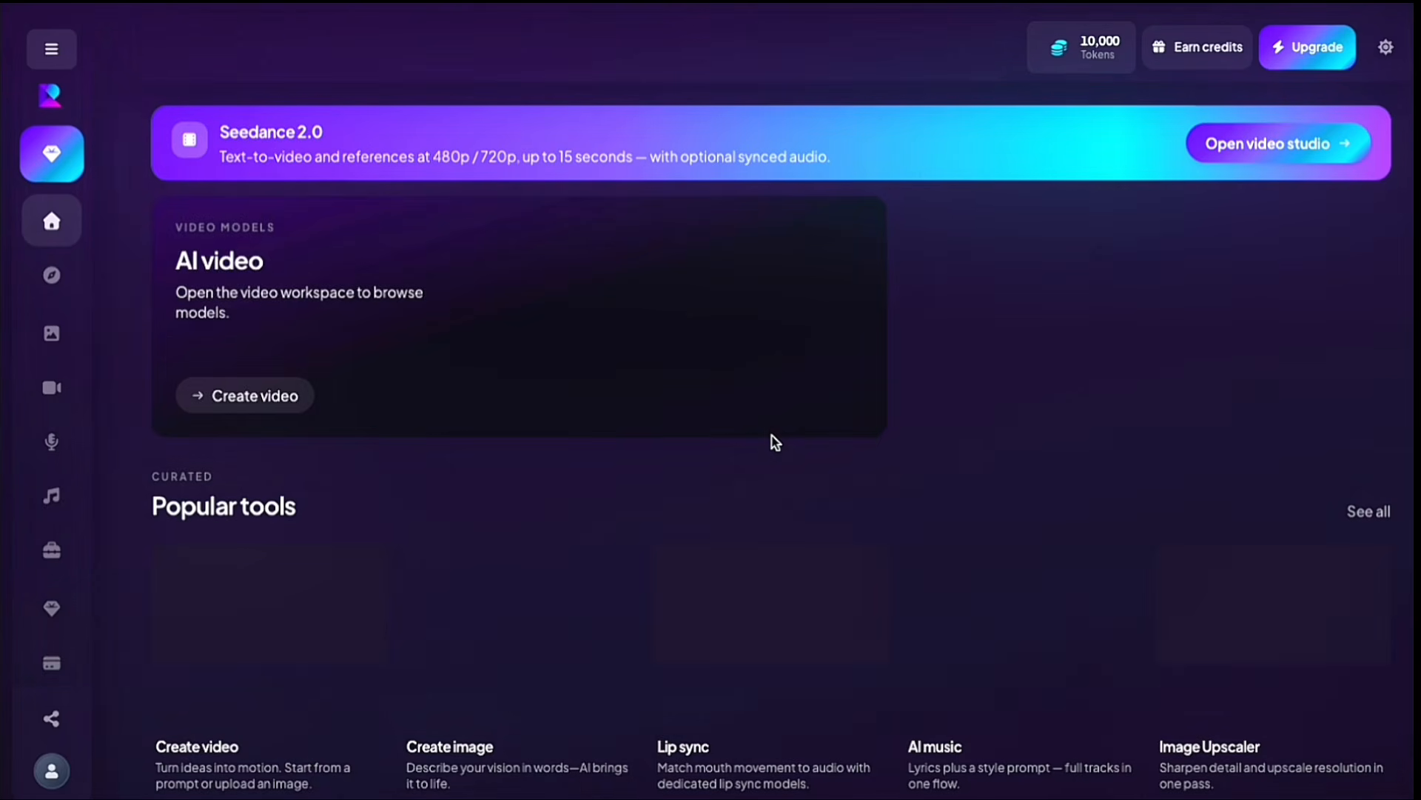
click(52, 50)
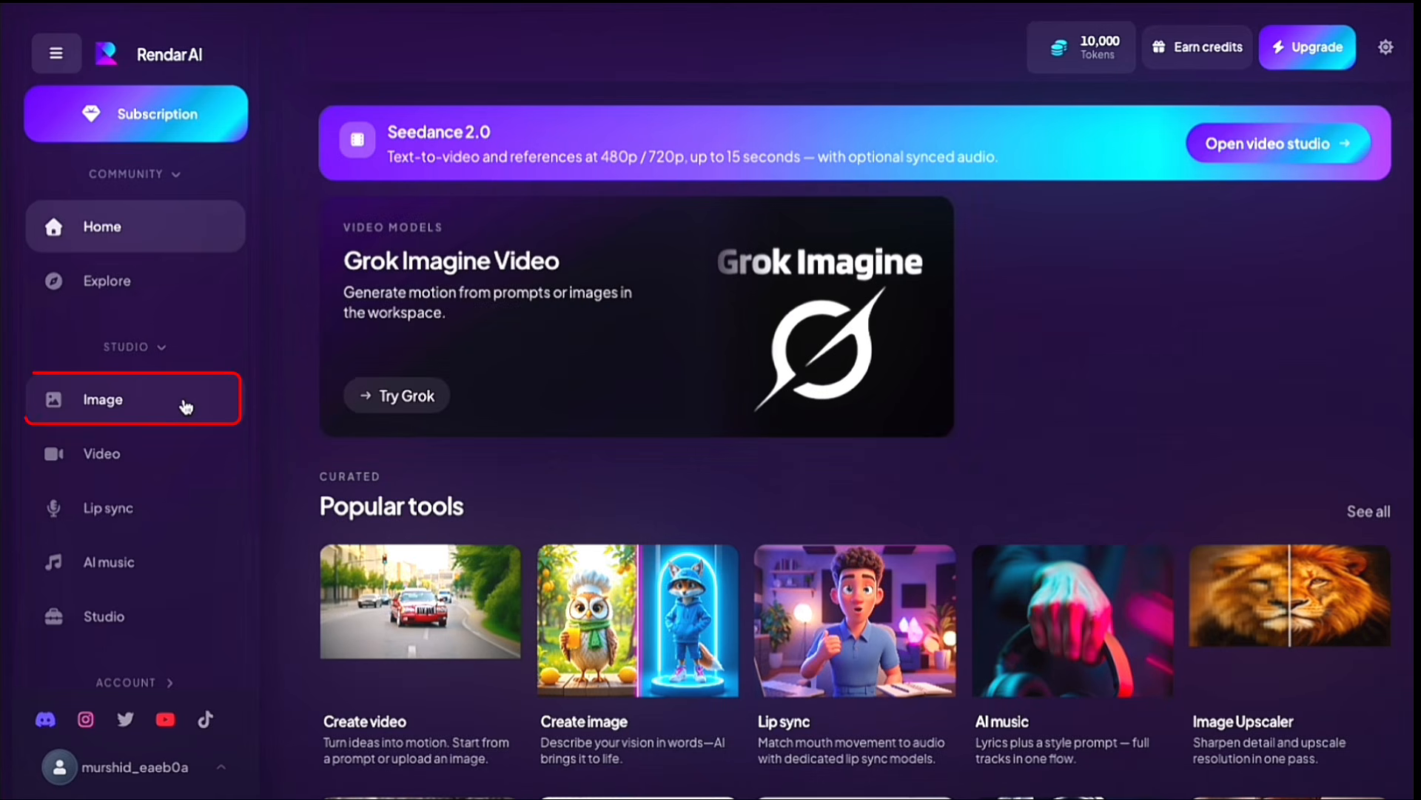
click(186, 407)
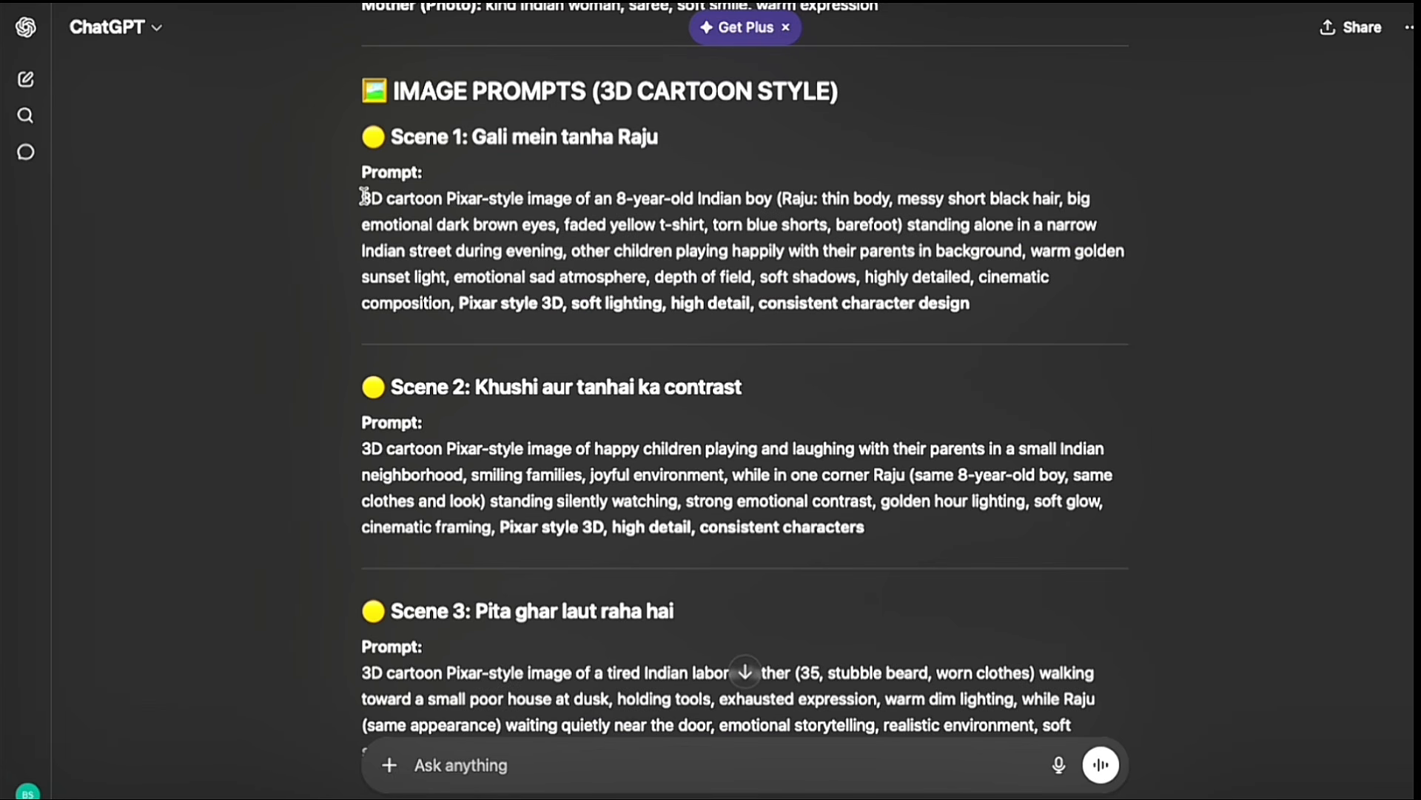
Copy the 3D cartoon image prompt for Scene 1 from ChatGPT into Rendar AI's image description.
drag(363, 195, 992, 303)
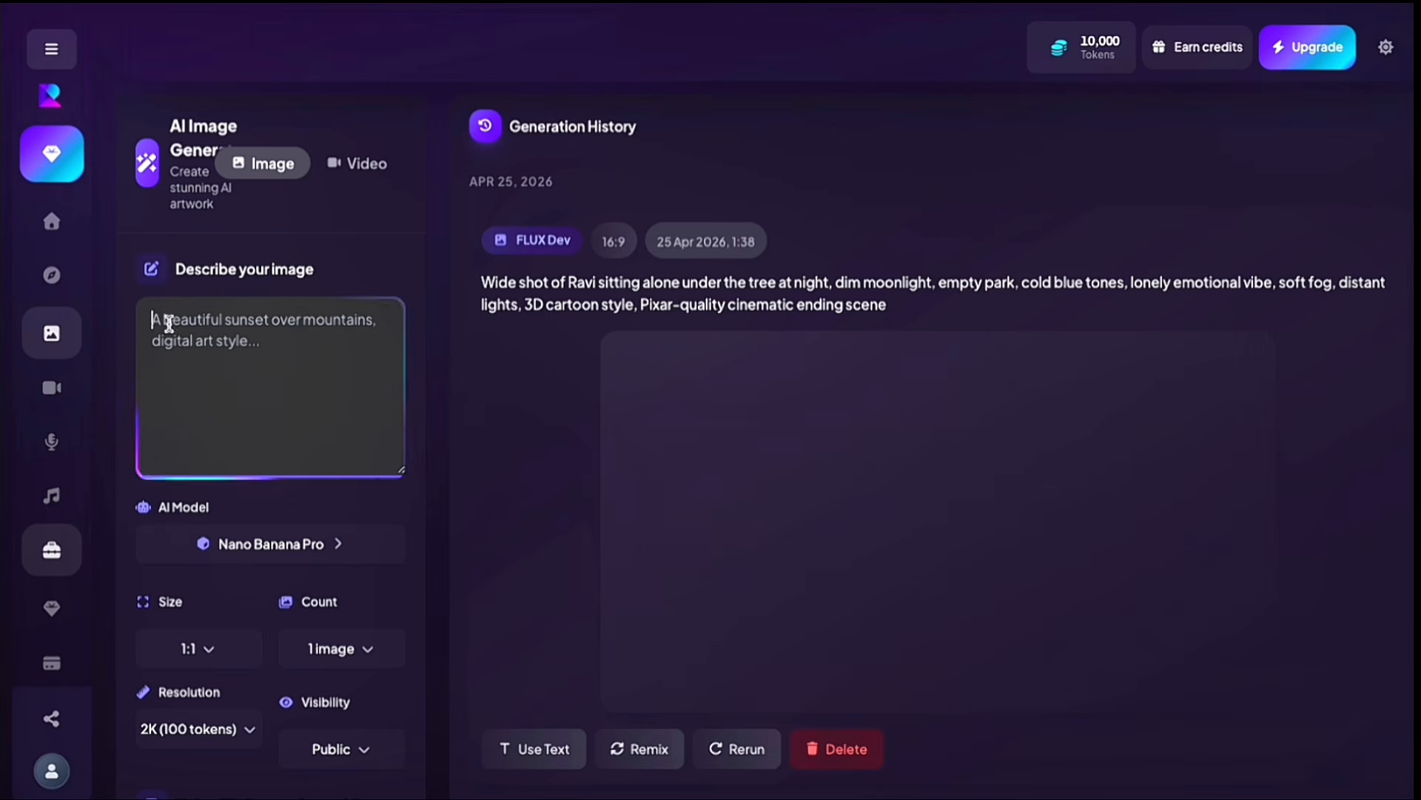
key(ctrl+v)
scroll(253, 403, down, 2)
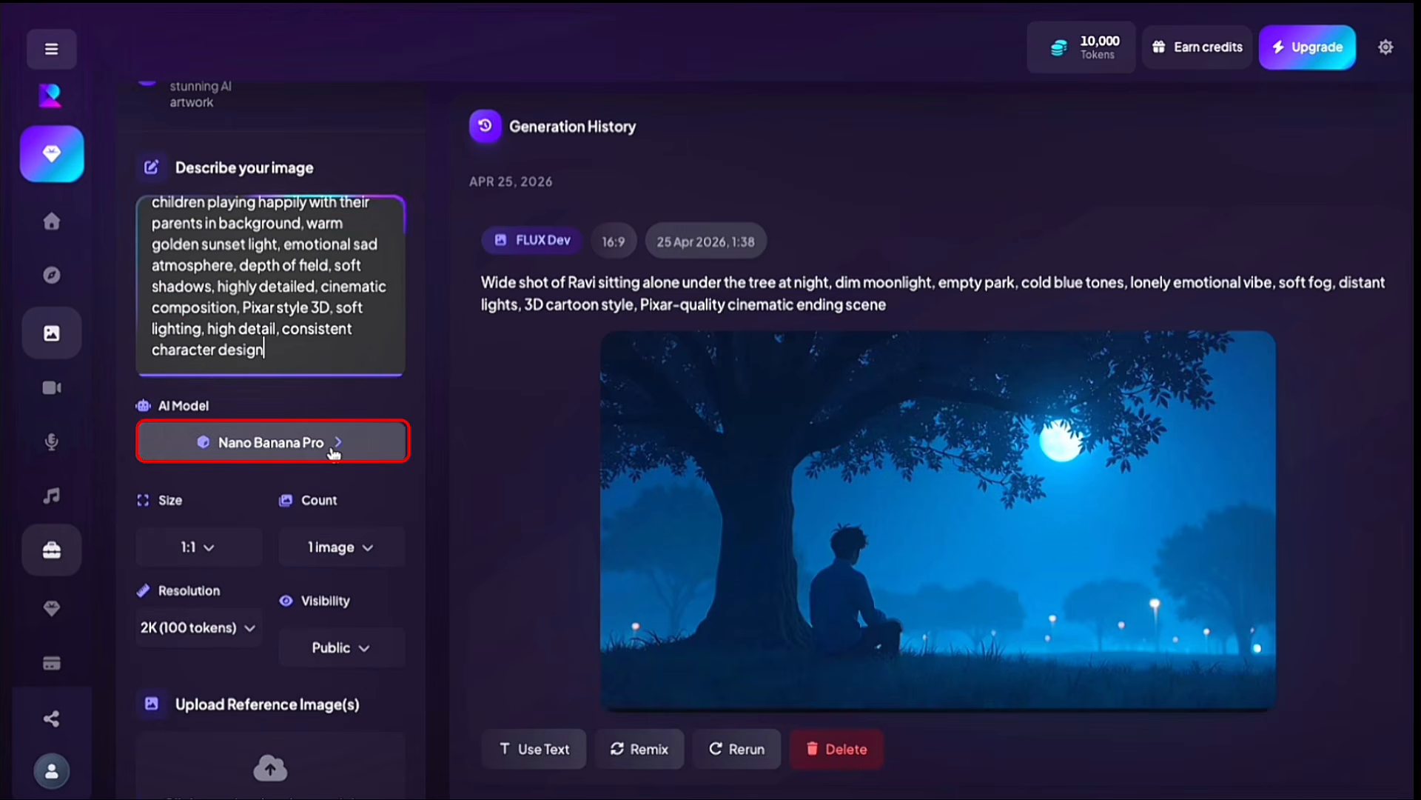
Look through the available image models, keeping Nano Banana Pro as the selected one.
click(370, 444)
scroll(801, 737, down, 2)
scroll(801, 737, down, 1)
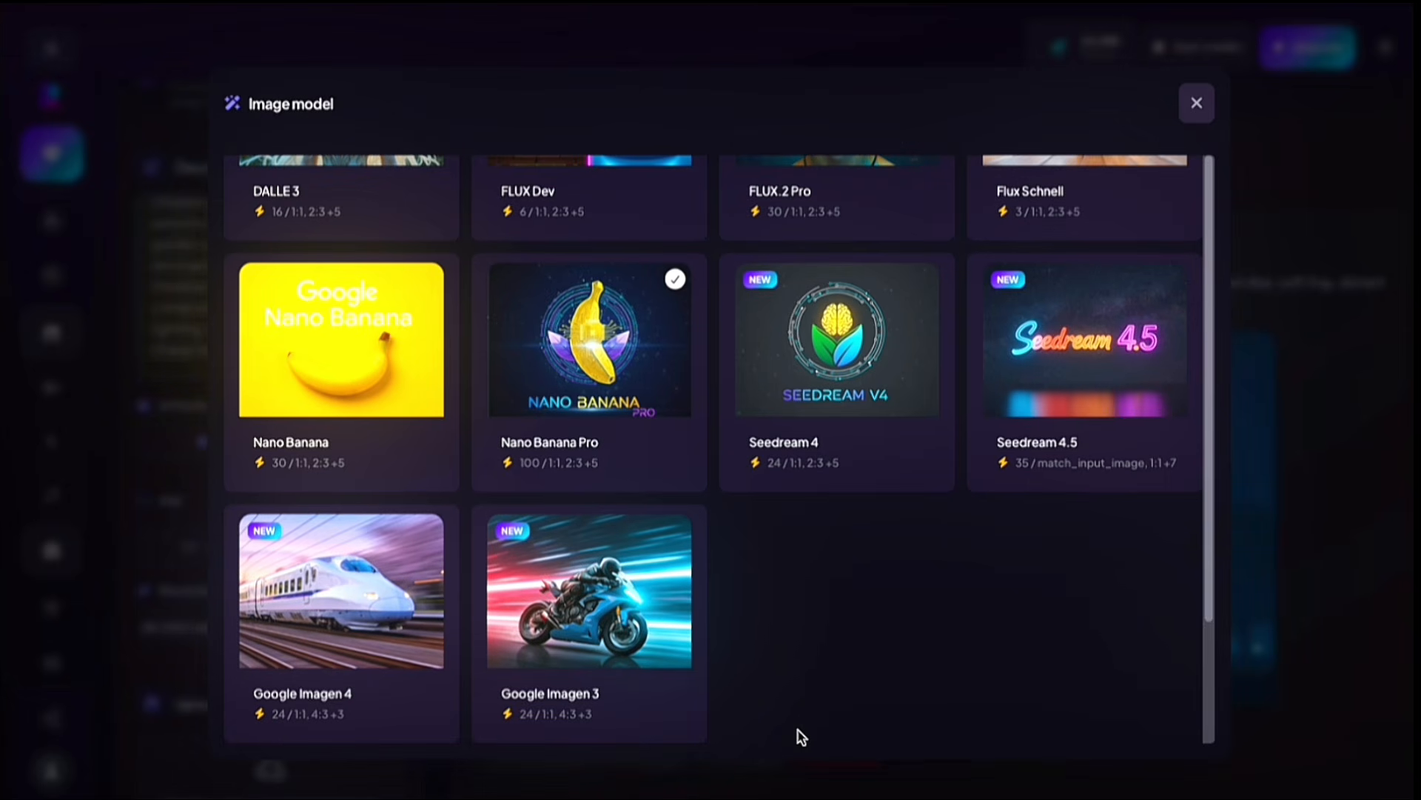
scroll(801, 737, up, 3)
scroll(801, 737, down, 3)
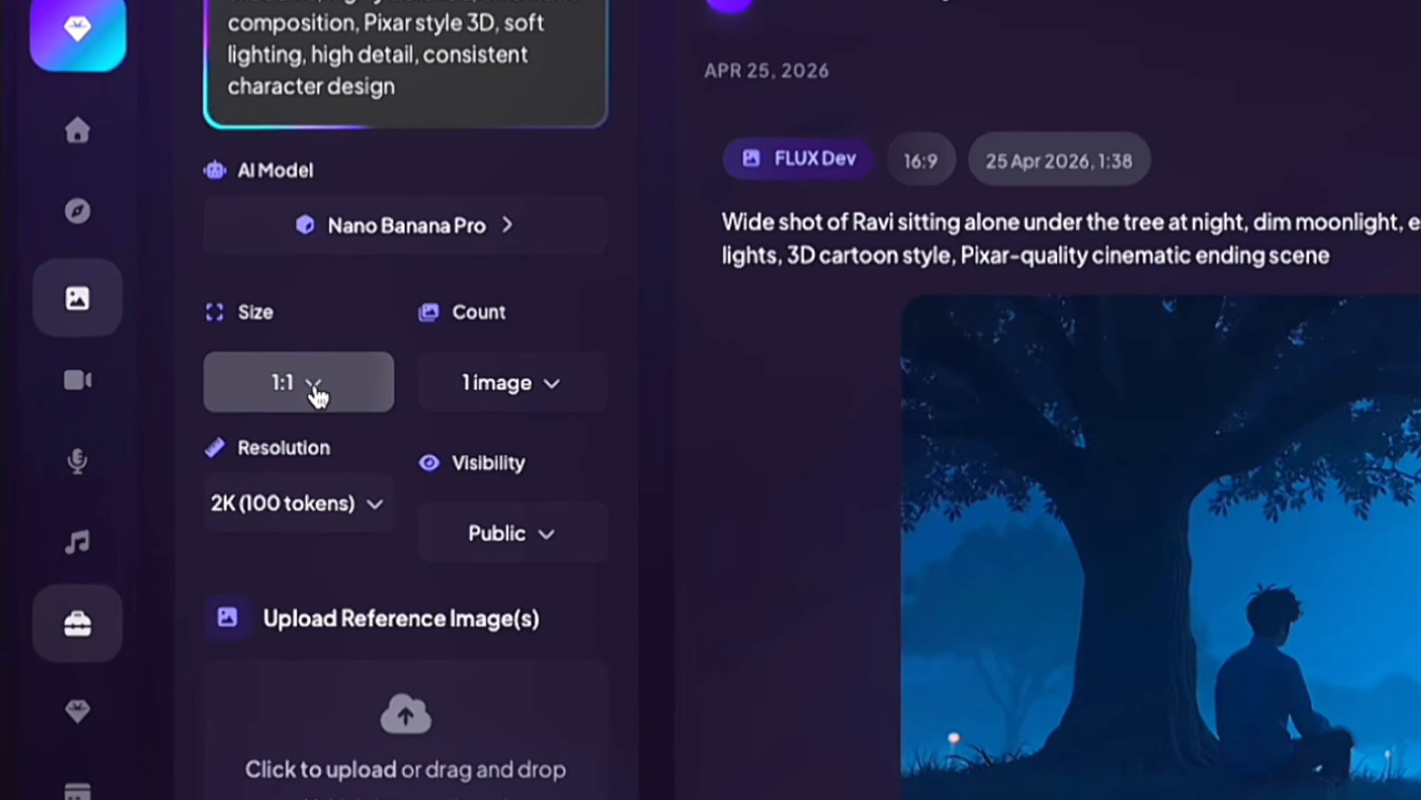
Configure the image output to 16:9 size, 1 image and 2K resolution.
click(314, 385)
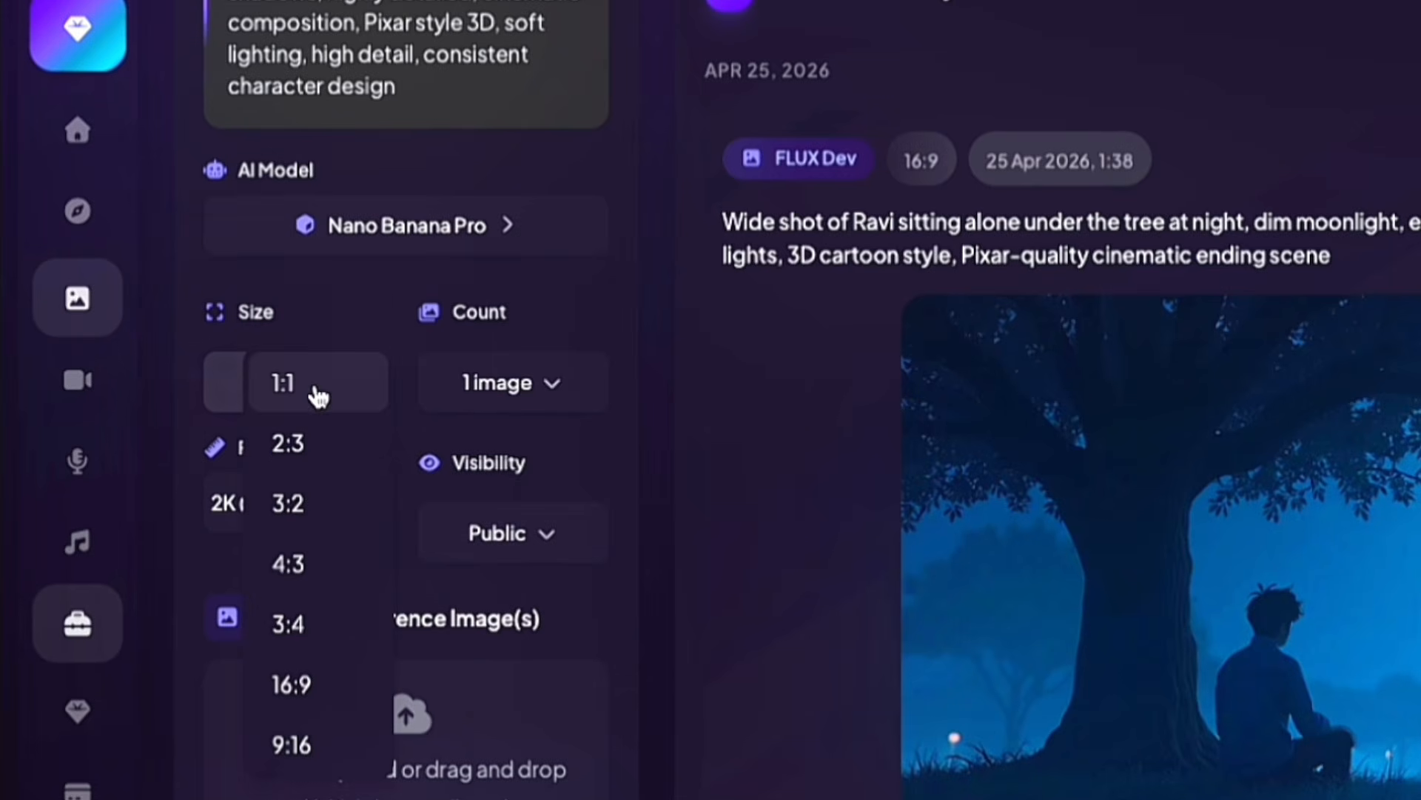
click(331, 685)
click(545, 403)
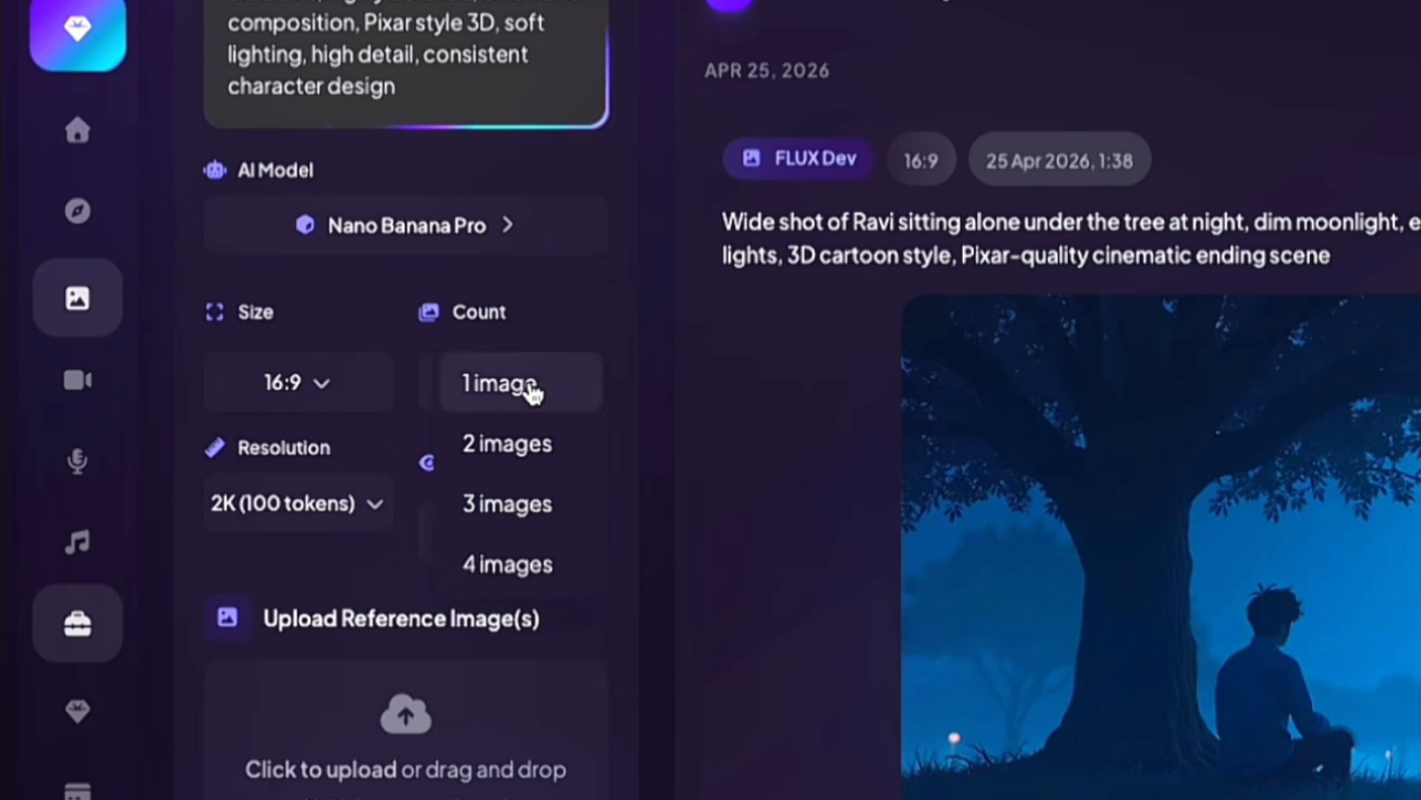
click(533, 391)
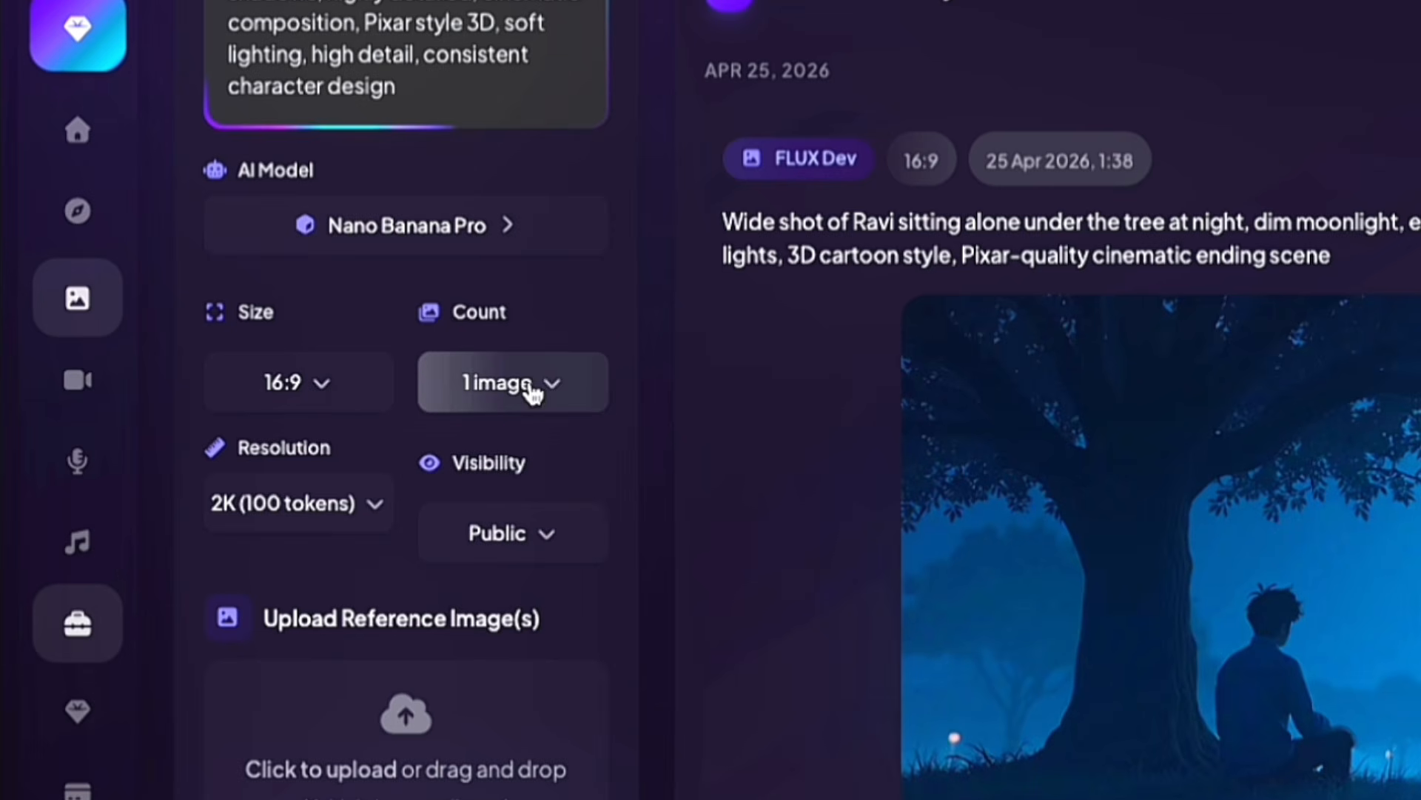
click(367, 499)
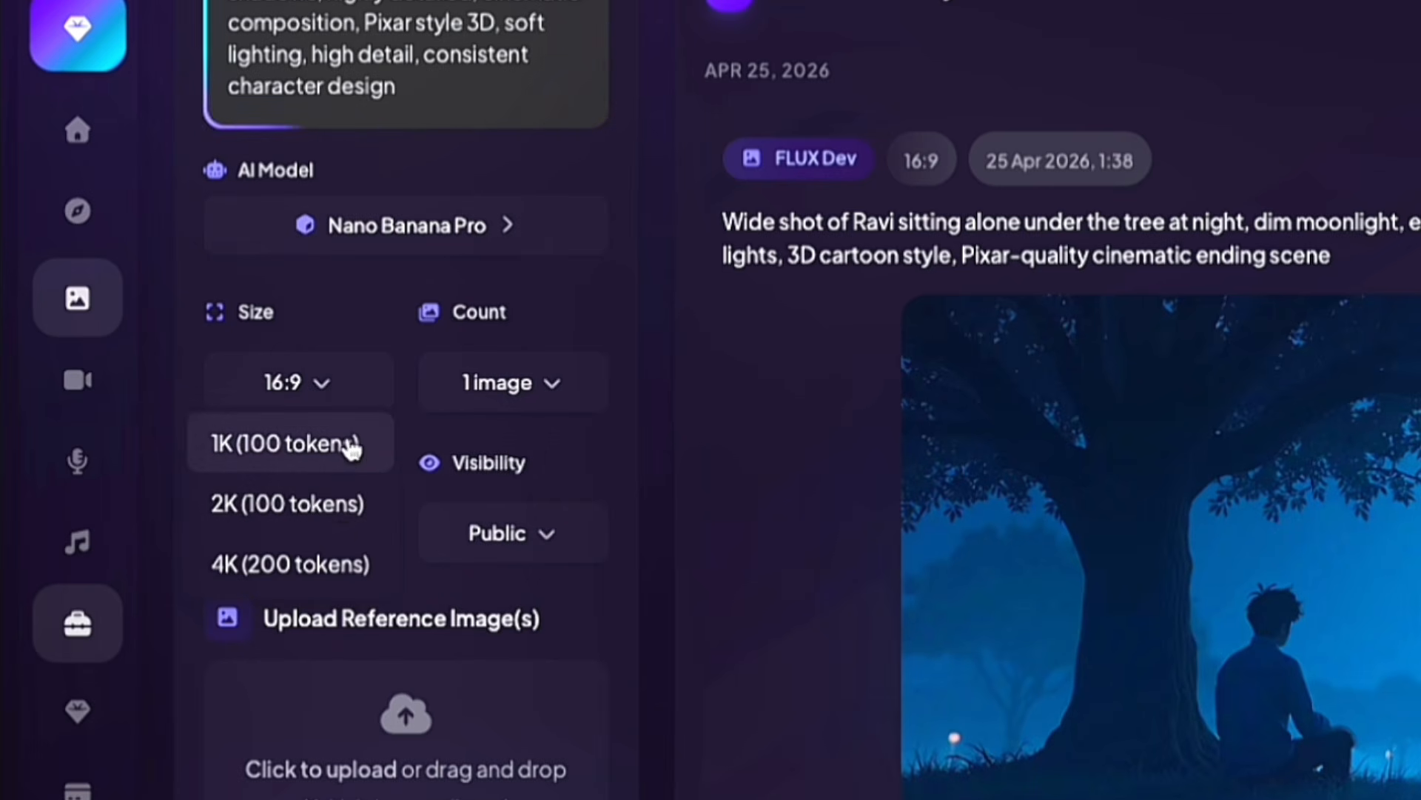
click(324, 505)
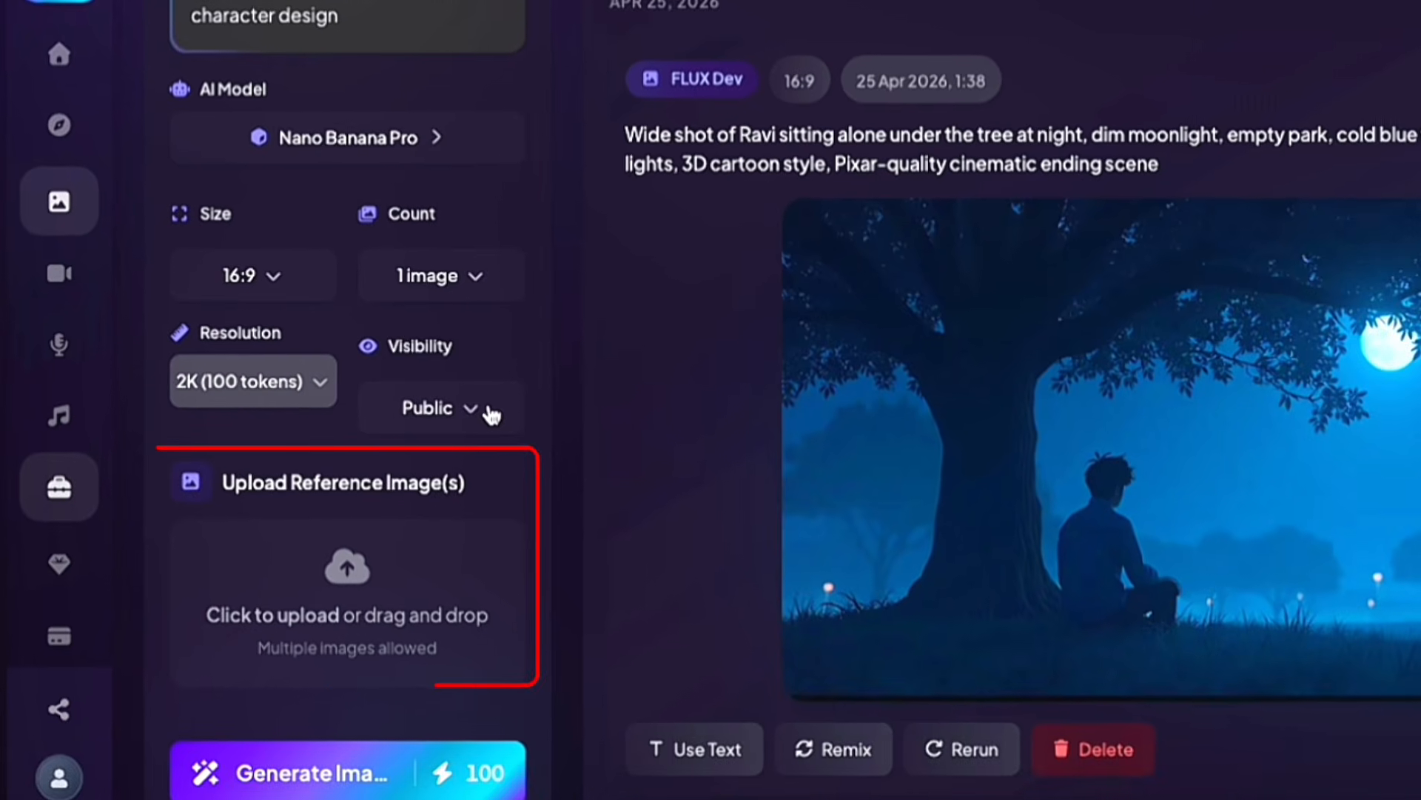
Upload the ChatGPT PNG from Downloads as the reference image and generate the Scene 1 image.
scroll(326, 593, down, 1)
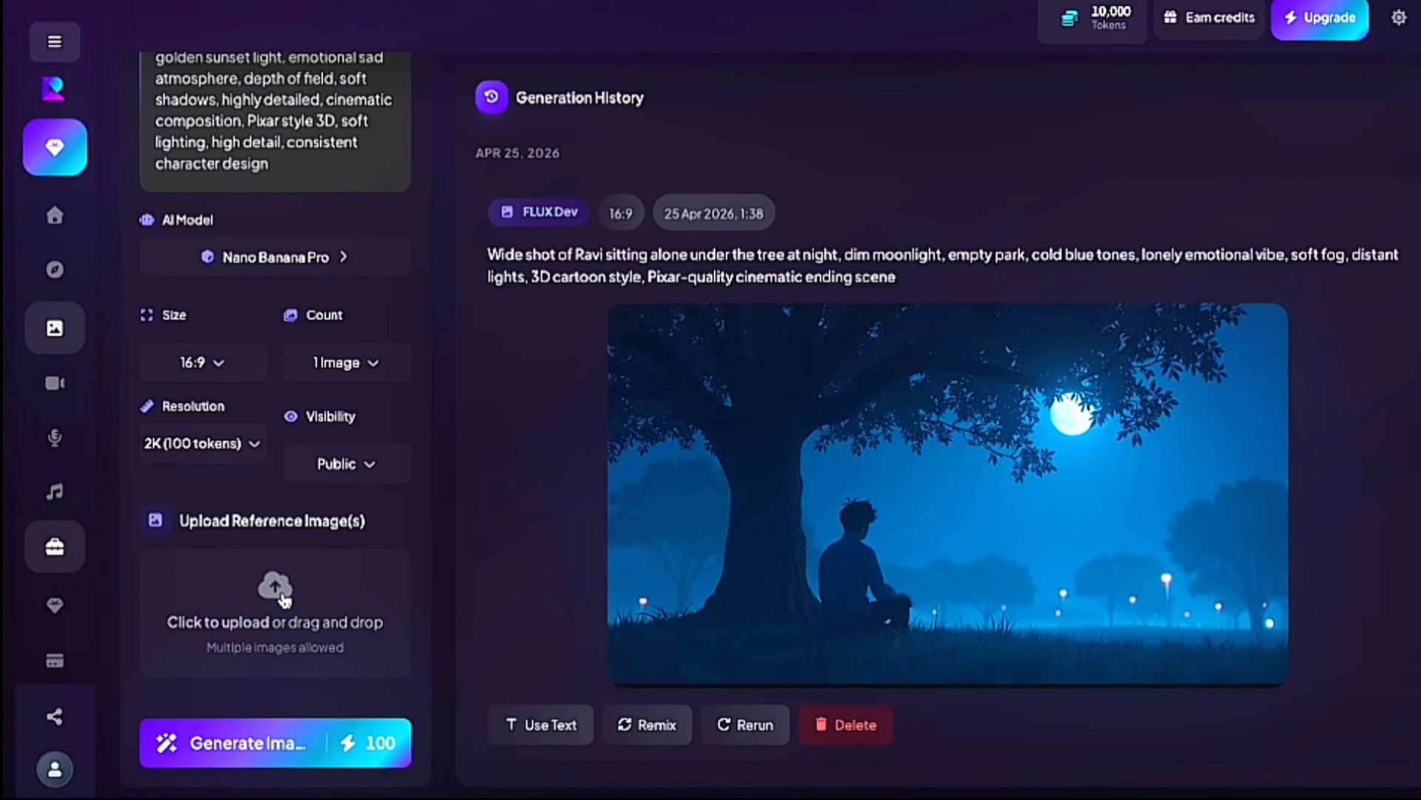
click(283, 598)
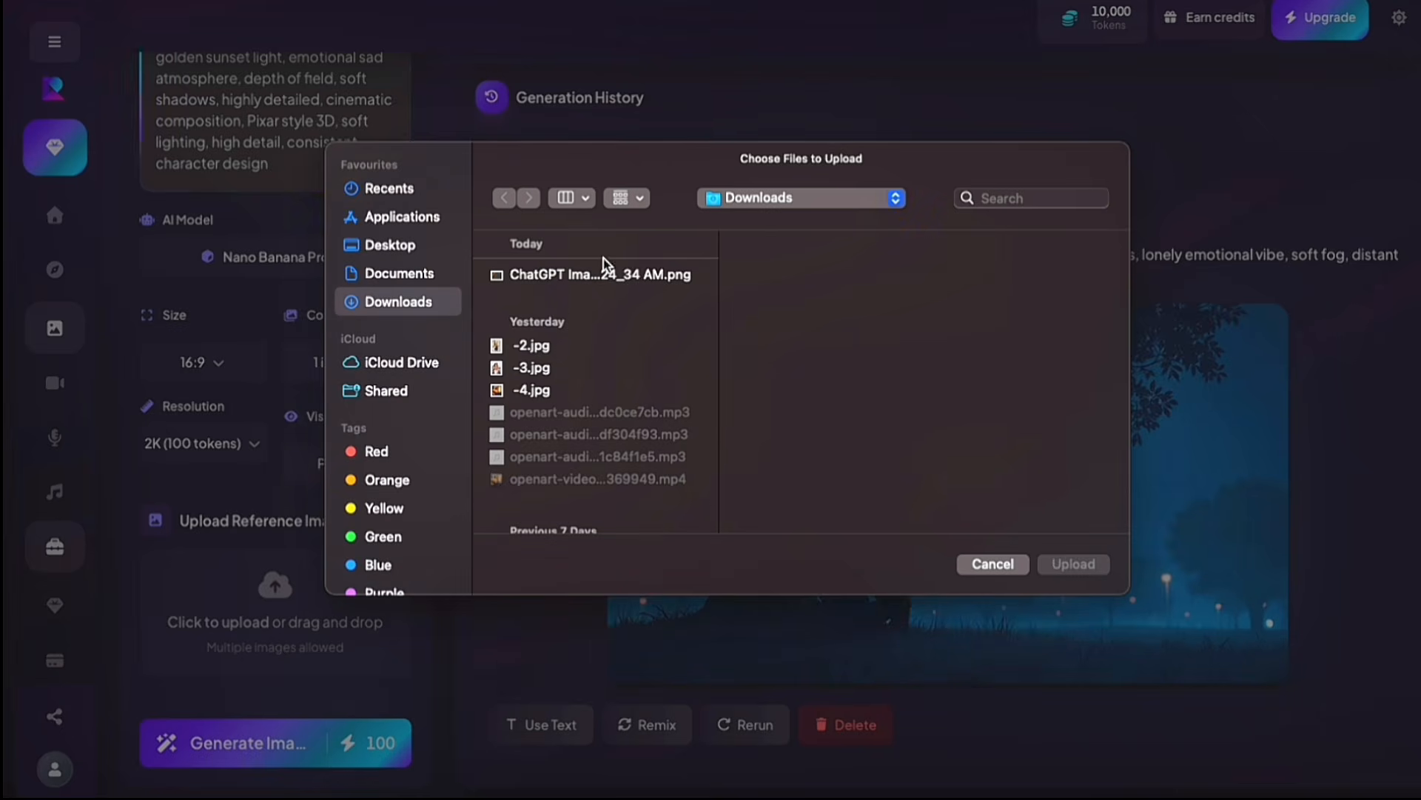
click(1073, 564)
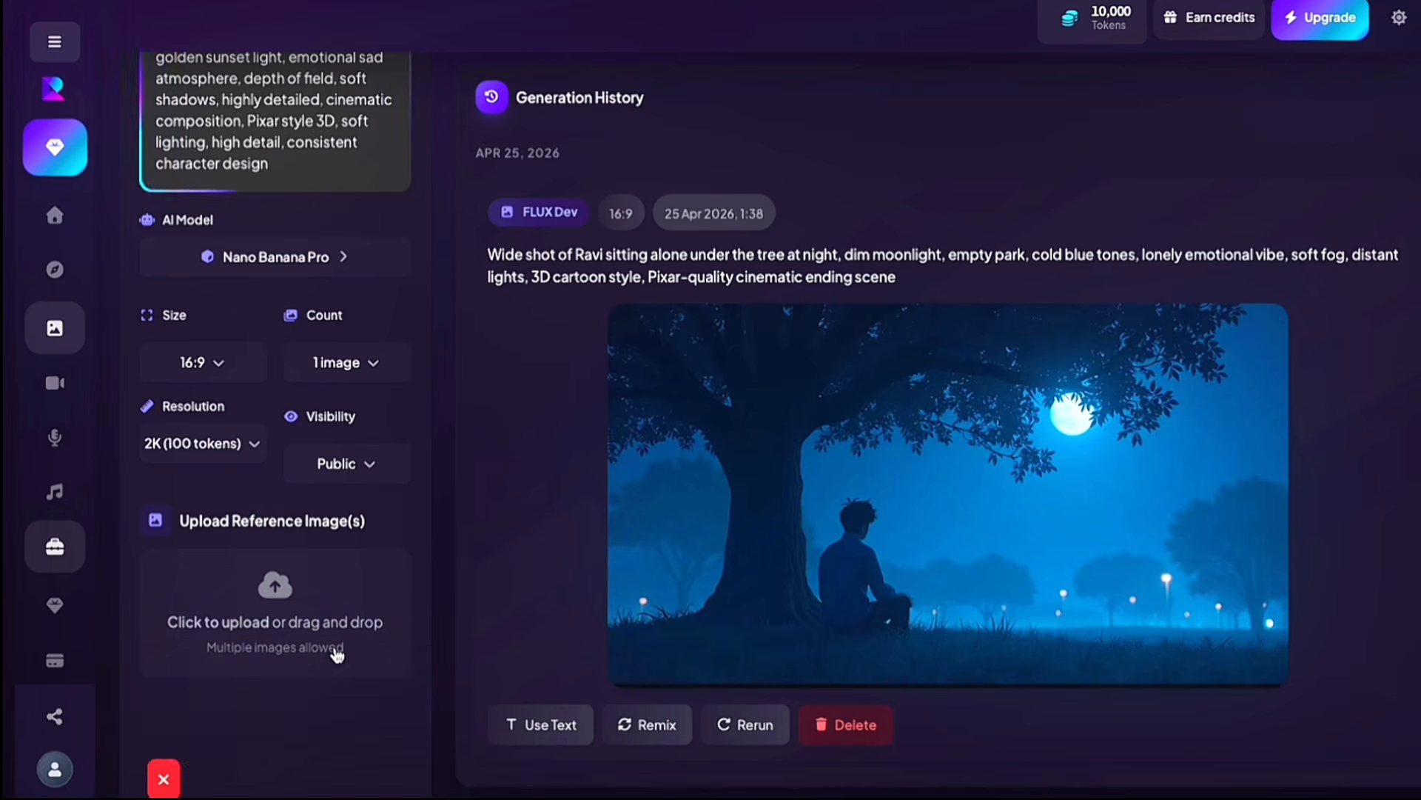
scroll(334, 650, down, 2)
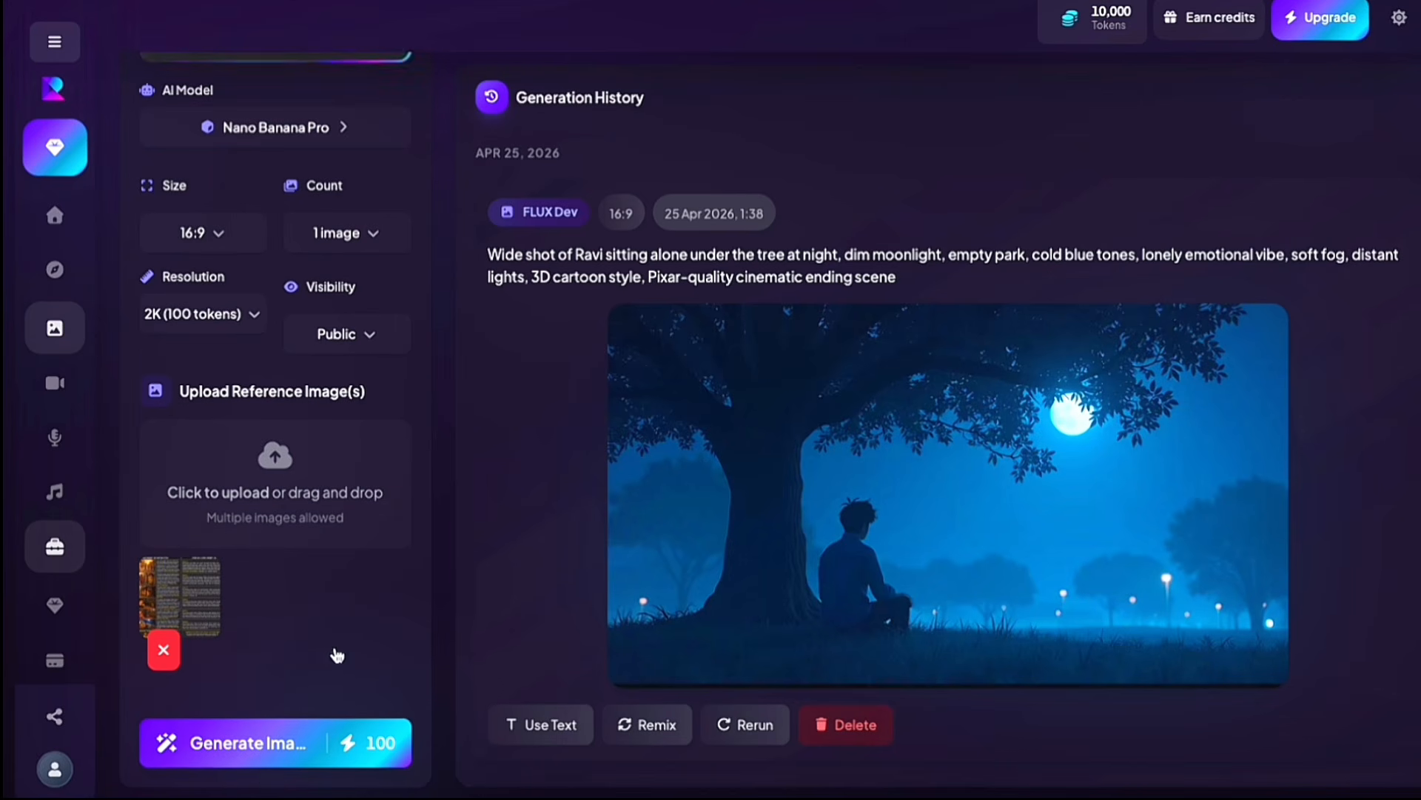
click(254, 754)
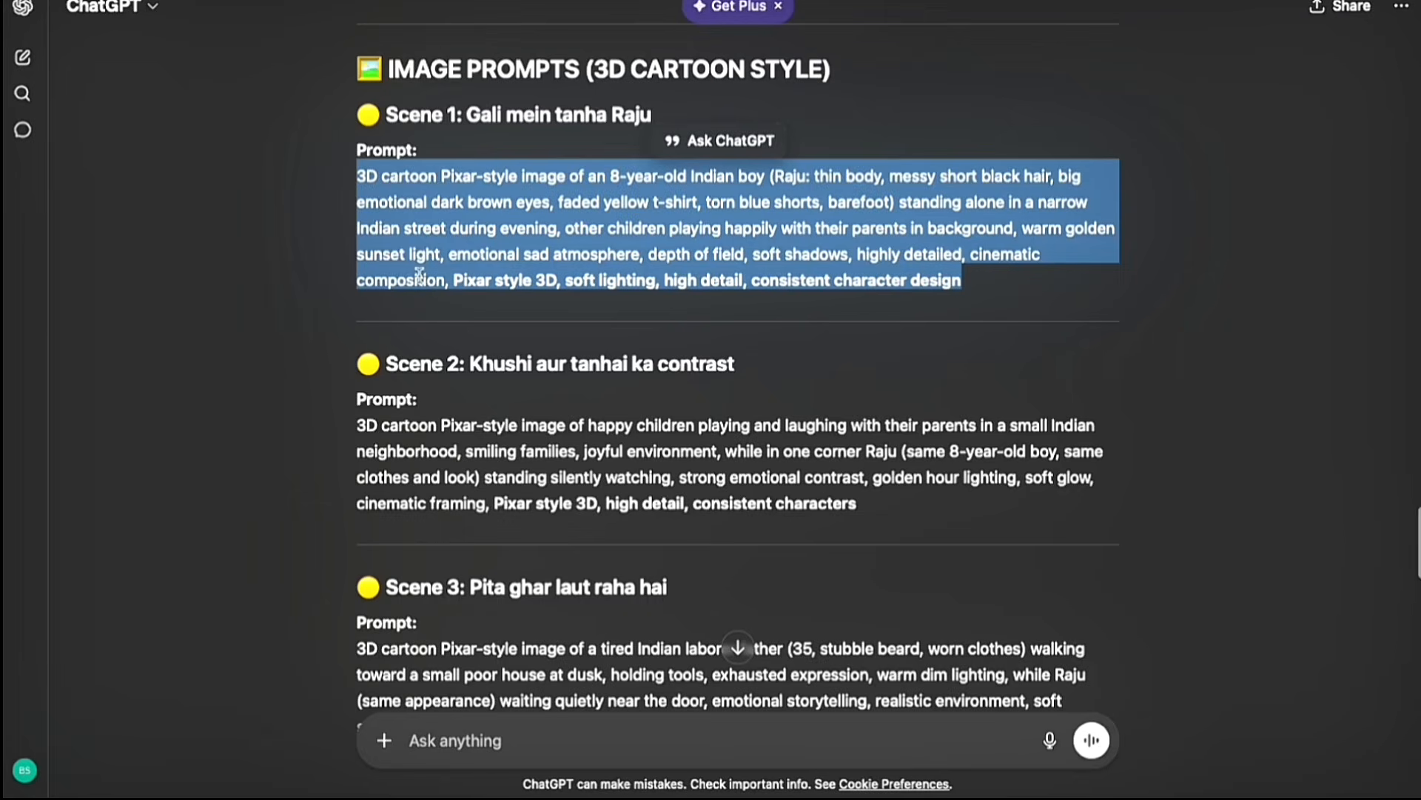
Transfer the Scene 2 and Scene 3 image prompts from ChatGPT to Rendar AI one after the other, generating an image for each.
drag(356, 428, 856, 494)
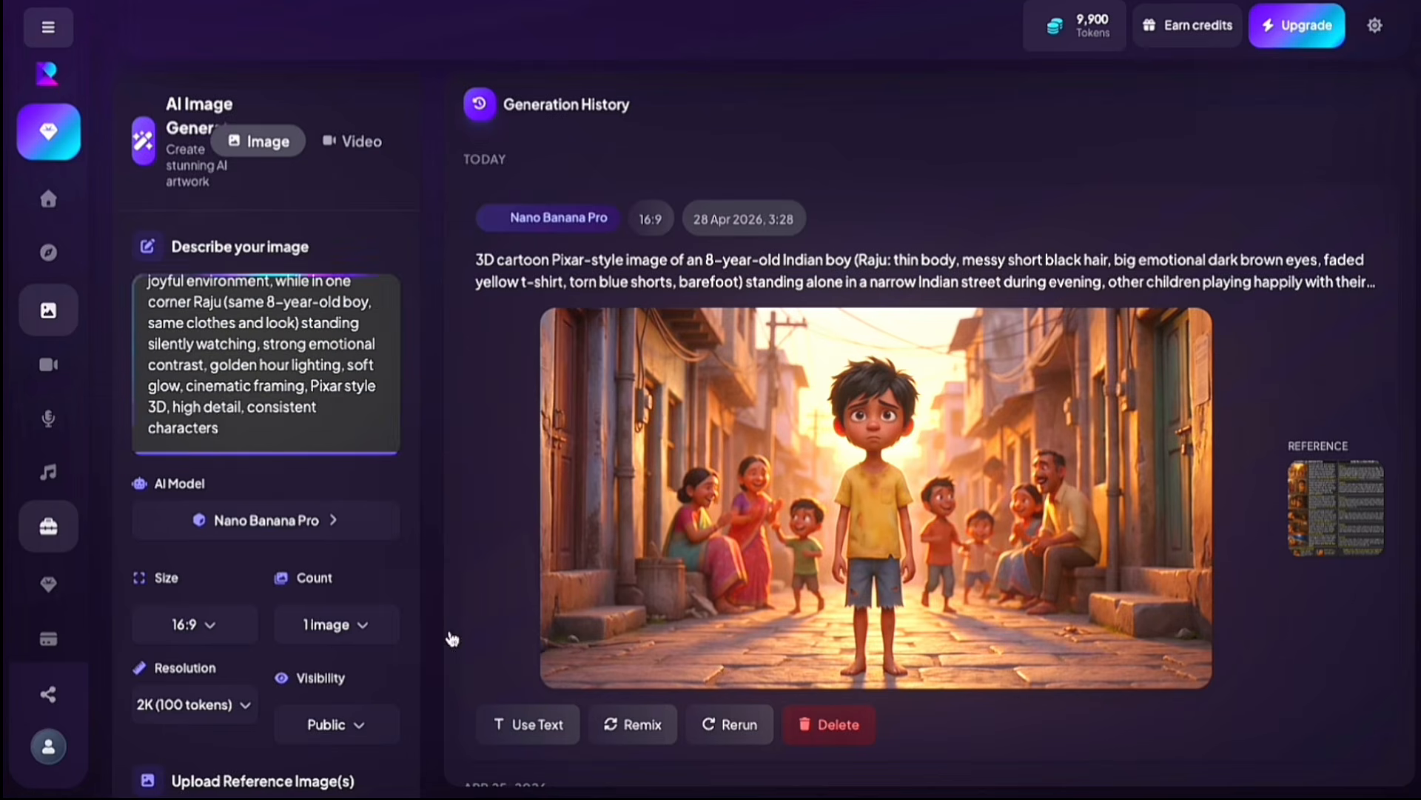
scroll(273, 590, down, 3)
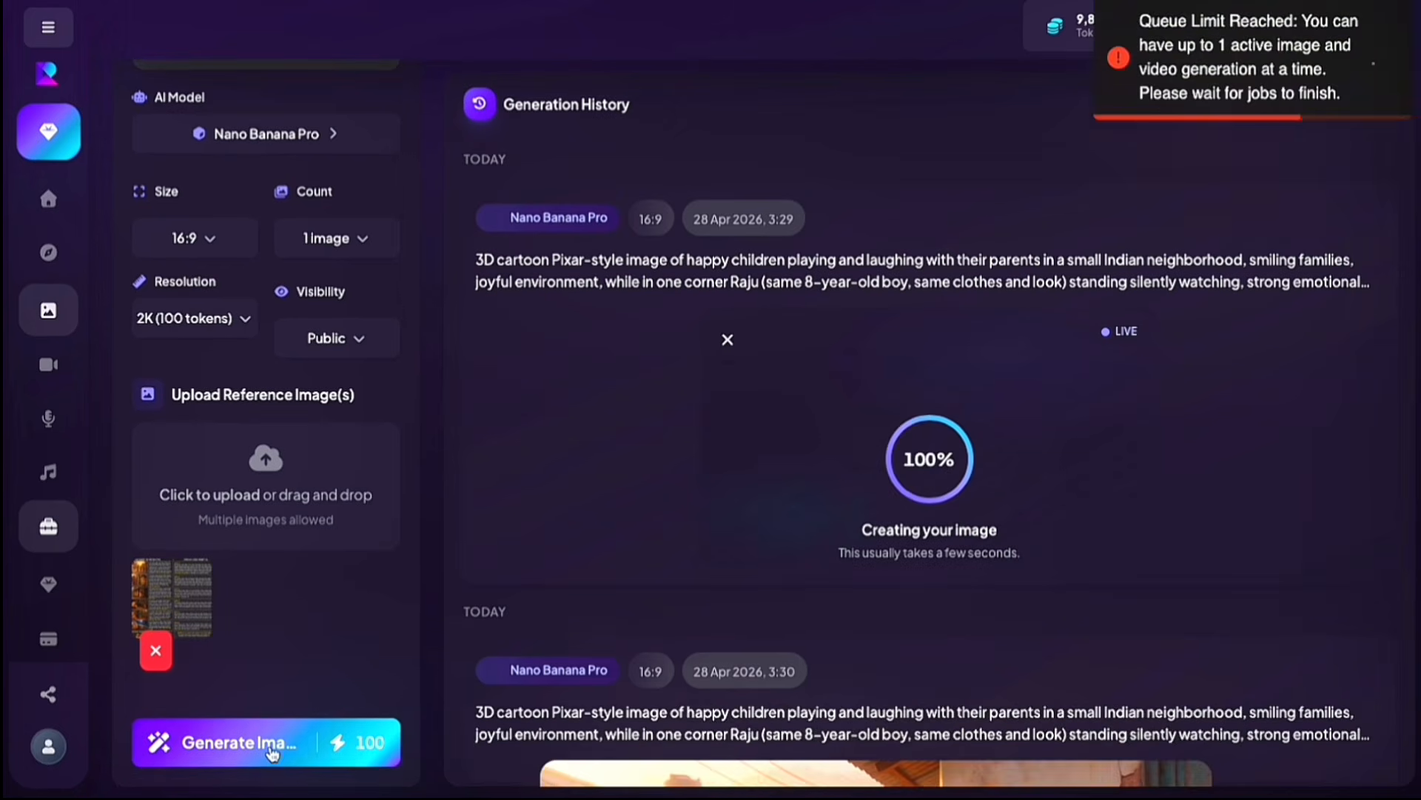
drag(356, 250, 855, 341)
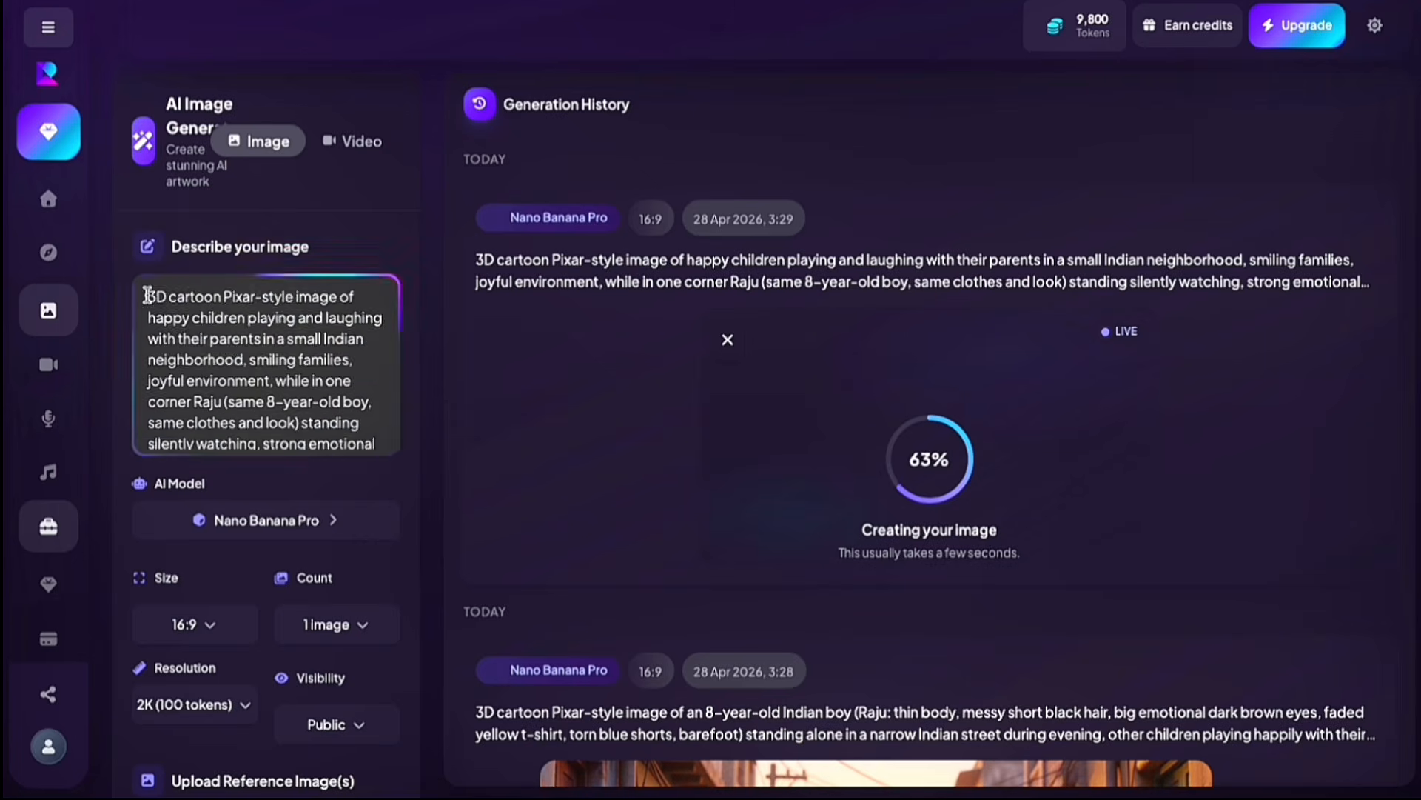
click(279, 749)
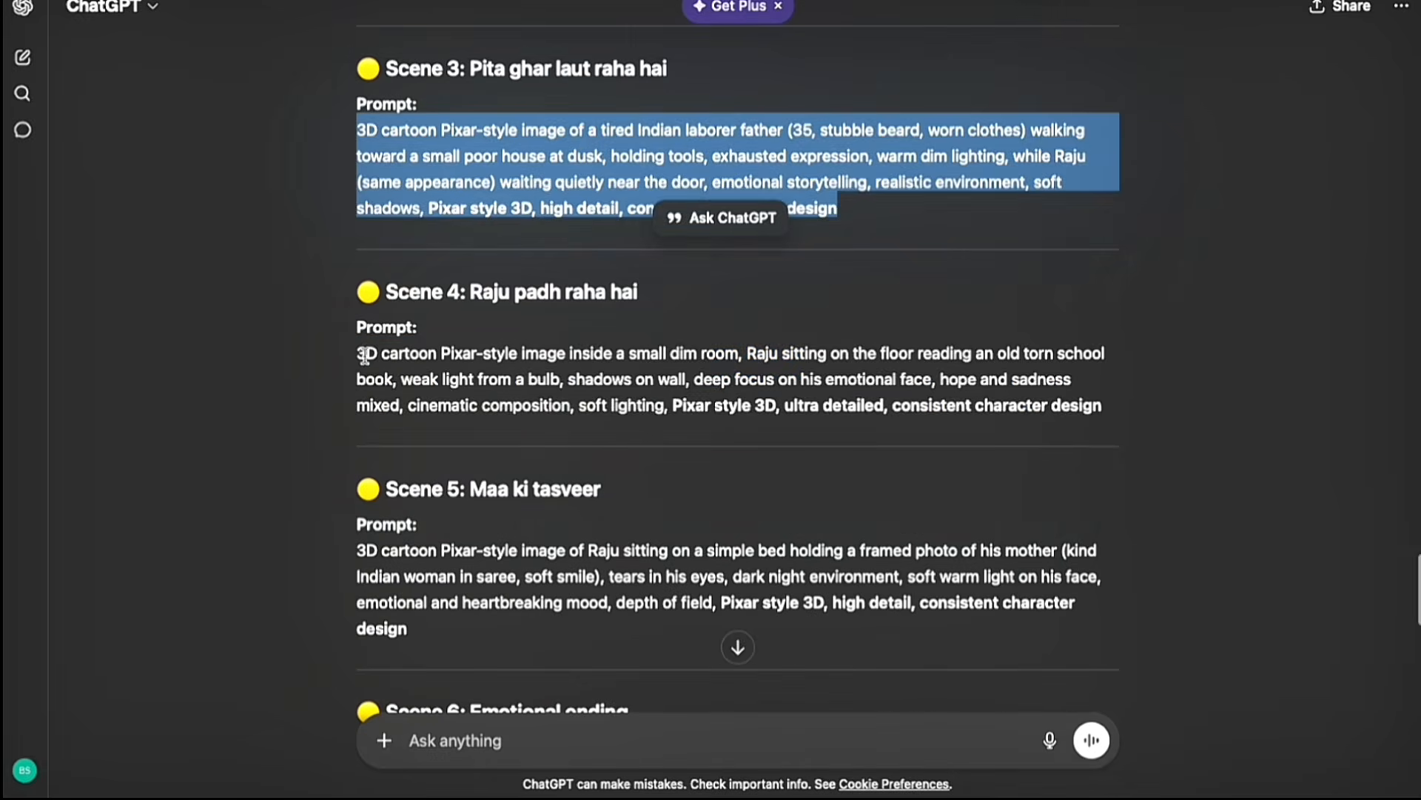
Copy the Scene 4 prompt of the boy reading an old book from ChatGPT into Rendar AI and generate its image.
drag(356, 352, 1133, 410)
key(ctrl+c)
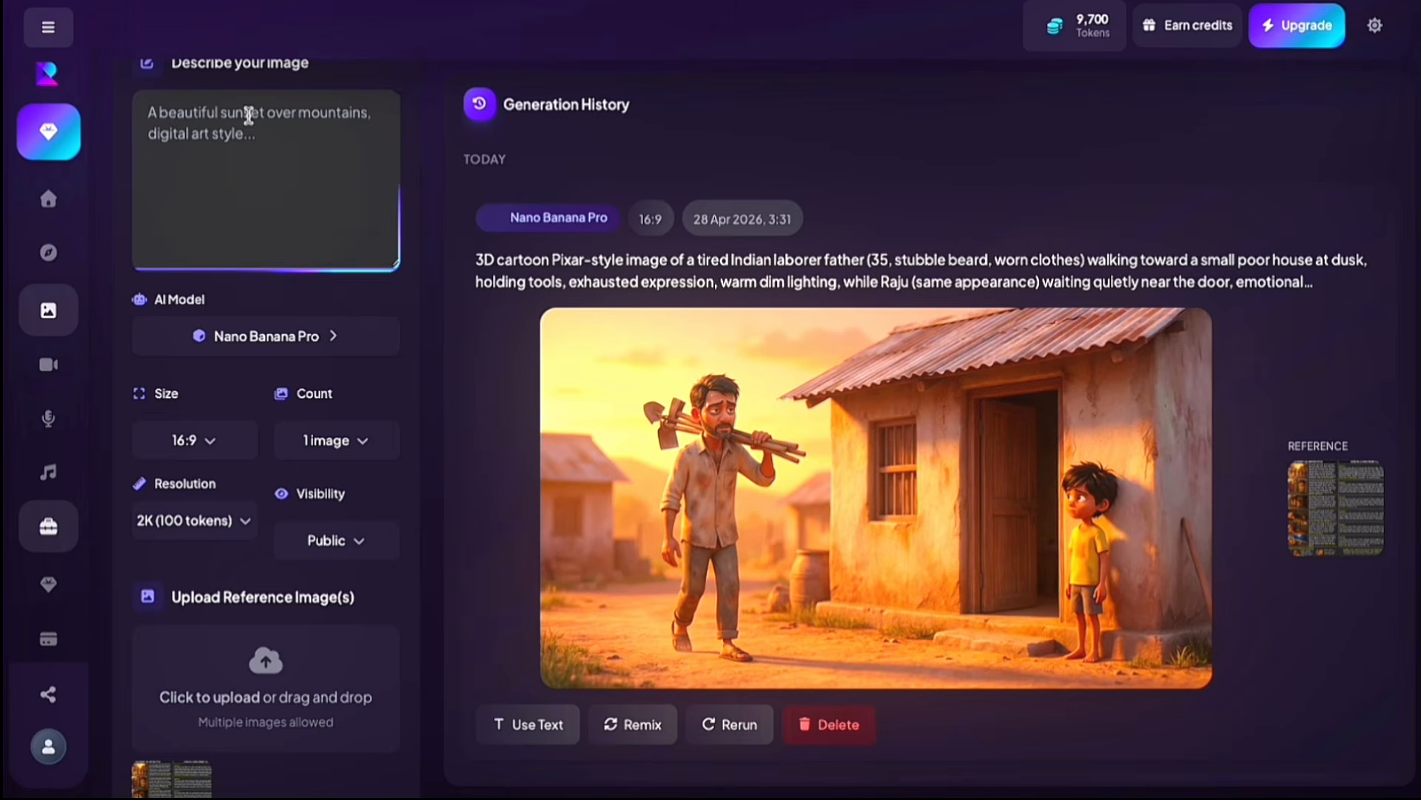
click(249, 114)
key(ctrl+v)
scroll(248, 115, down, 3)
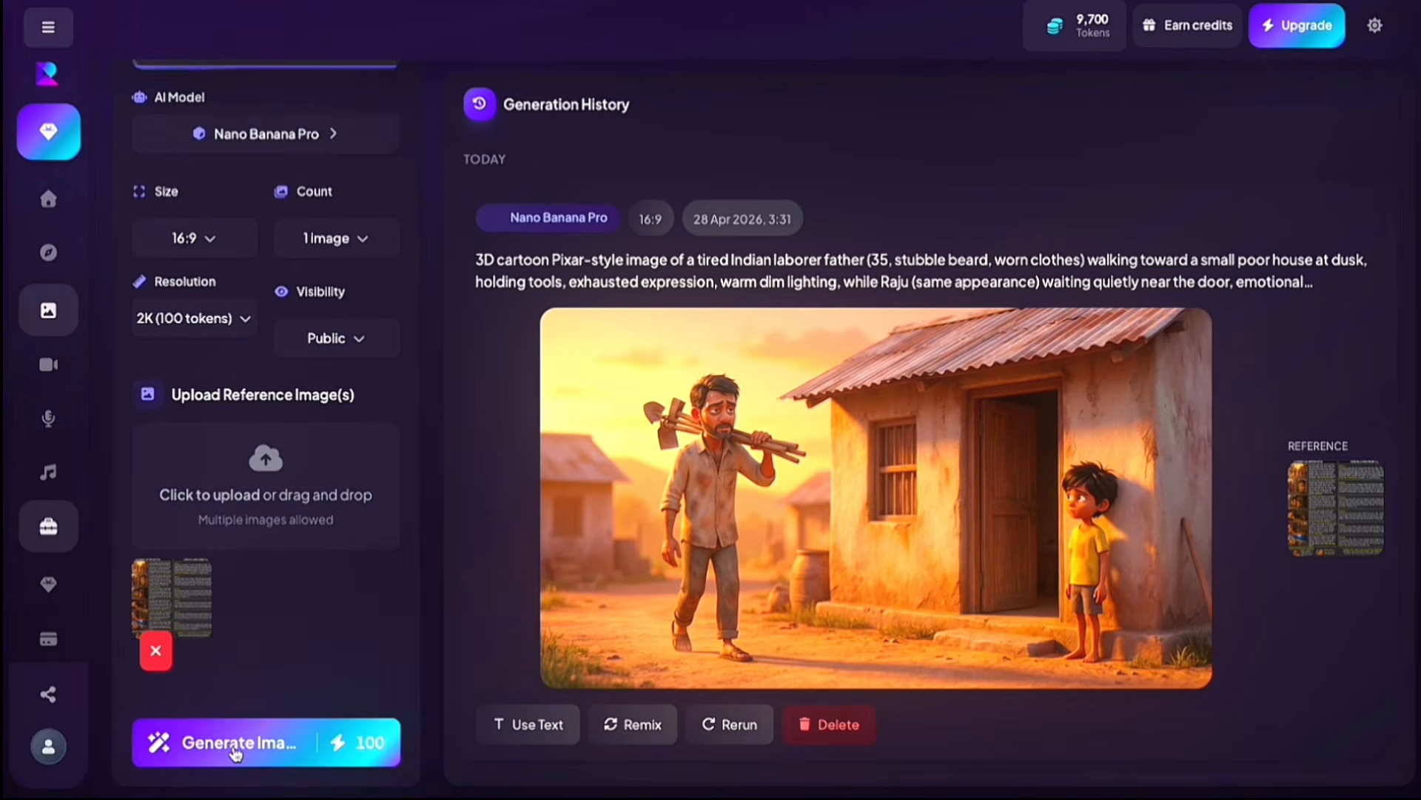
click(235, 753)
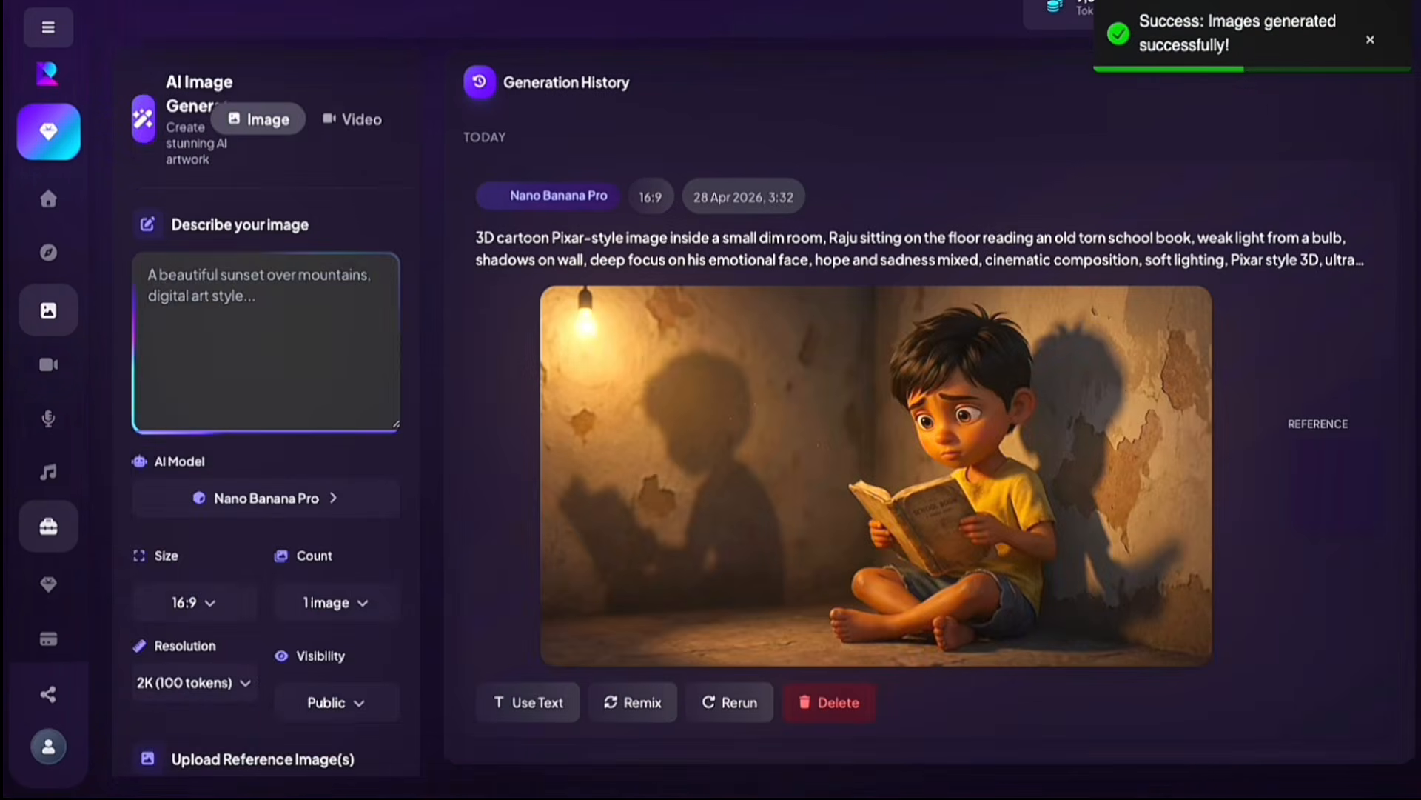
Enter the Scene 5 prompt of the boy holding his mother's framed photo and generate its image.
click(151, 279)
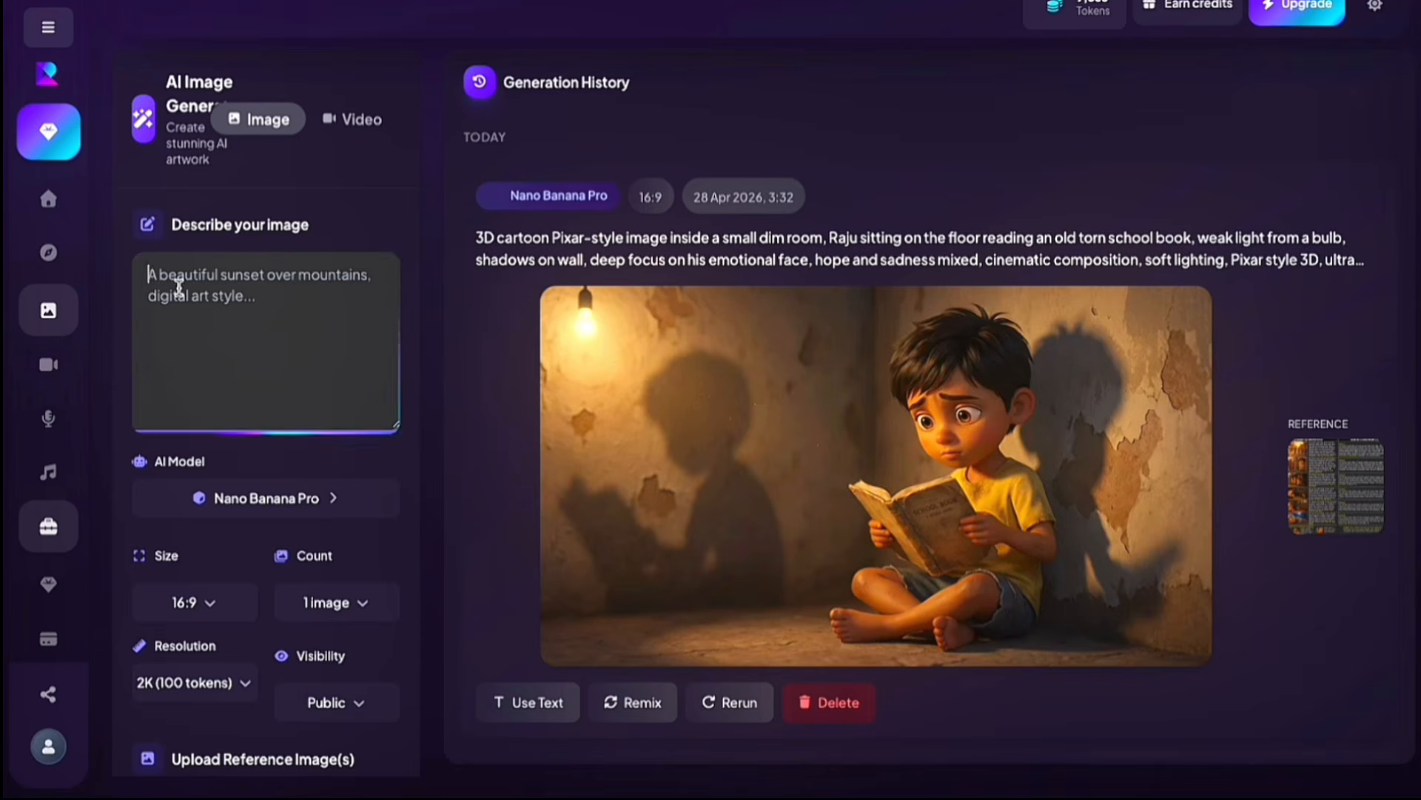
text(3D cartoon Pixar-style image of Raju sitting on a simple bed holding a framed photo of his mother (kind Indian woman in saree, soft smile), tears in his eyes, dark night environment, soft warm light on his face, emotional and heartbreaking mood, depth of field, Pixar style 3D, high detail, consistent character design)
scroll(266, 444, down, 3)
click(244, 716)
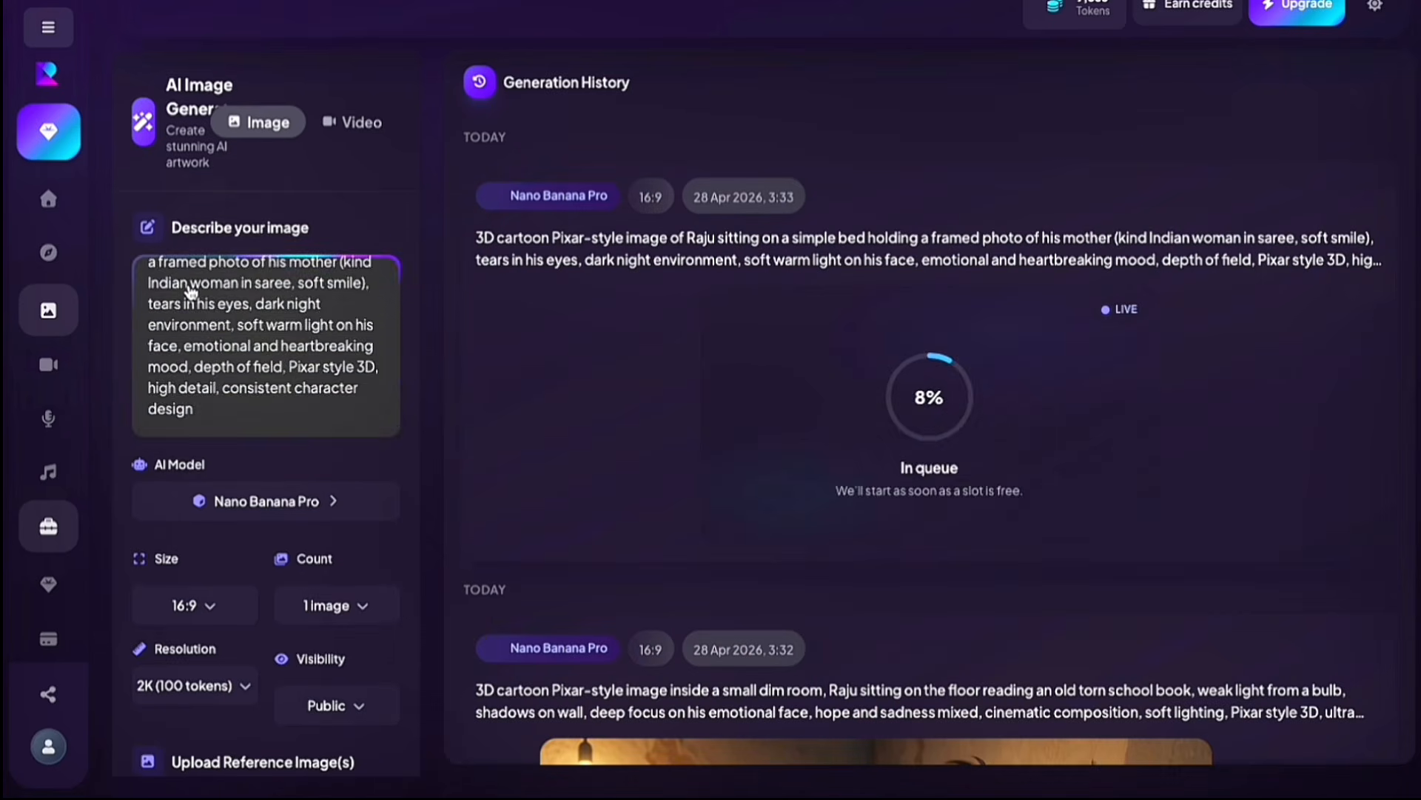
Replace the image prompt with ChatGPT's Scene 6 prompt of the boy sleeping with his mother's photo and generate its image.
key(ctrl+a)
key(BackSpace)
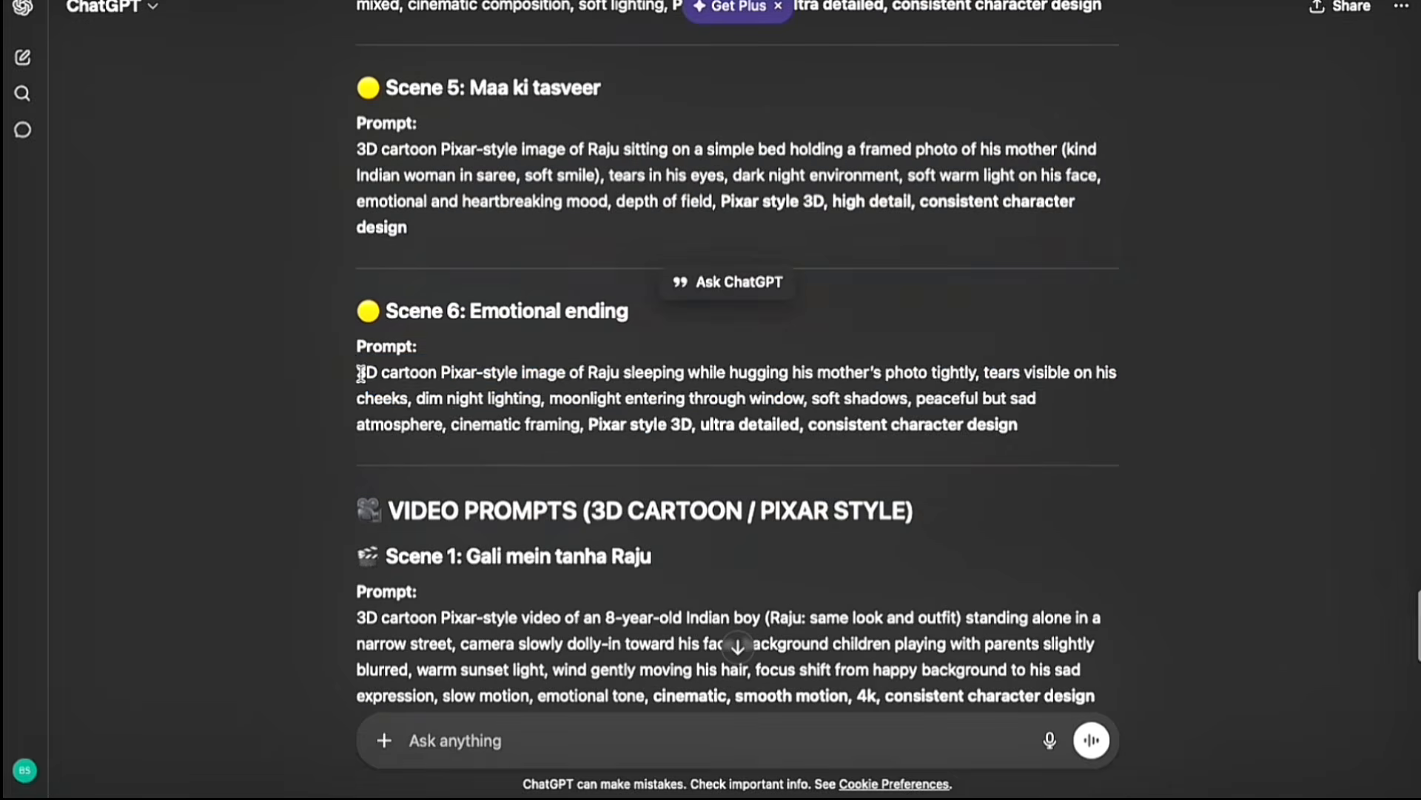
drag(360, 373, 1018, 424)
key(ctrl+c)
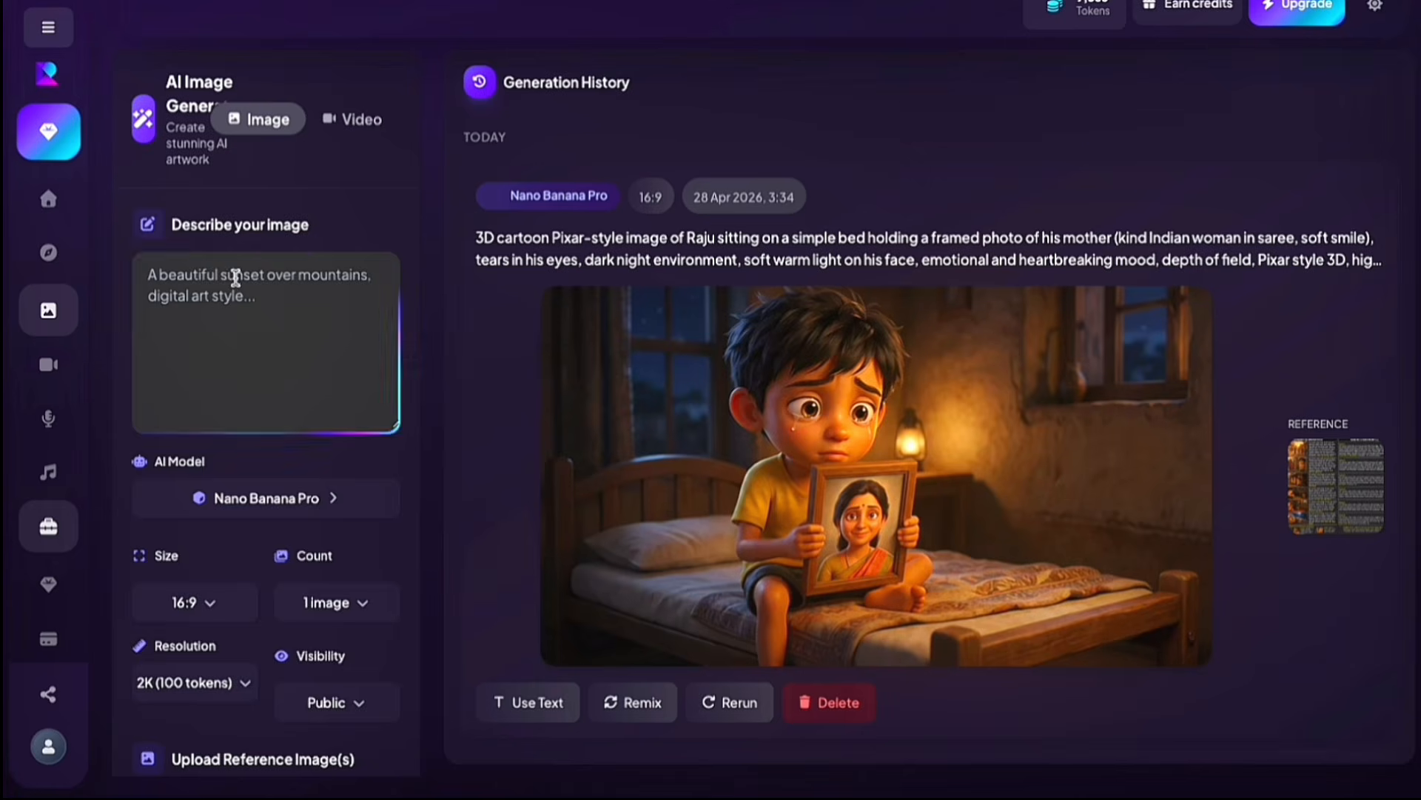
click(235, 276)
key(ctrl+v)
scroll(234, 276, down, 3)
click(267, 740)
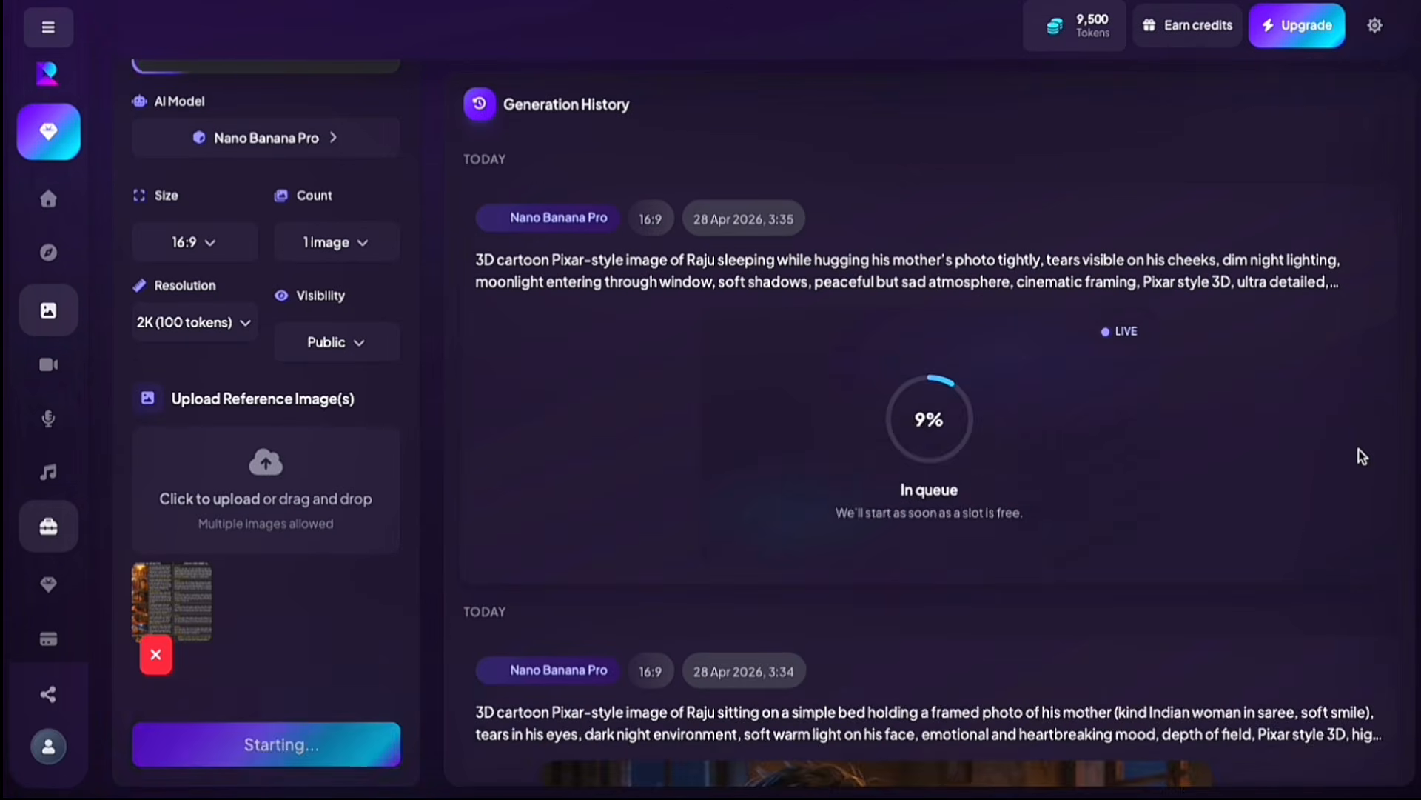
Look over the generated scene images in the history and open the video generator.
scroll(807, 461, down, 8)
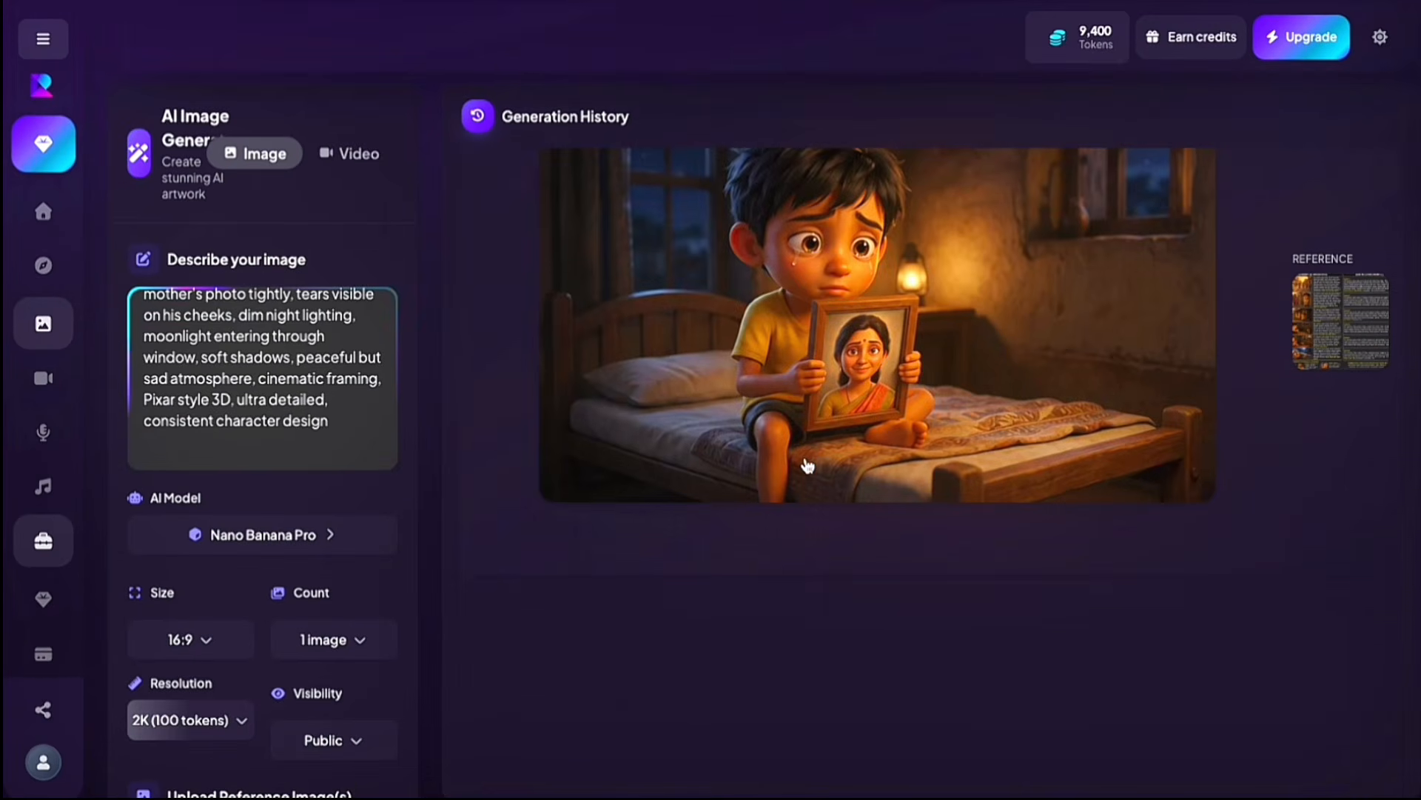
scroll(808, 464, down, 10)
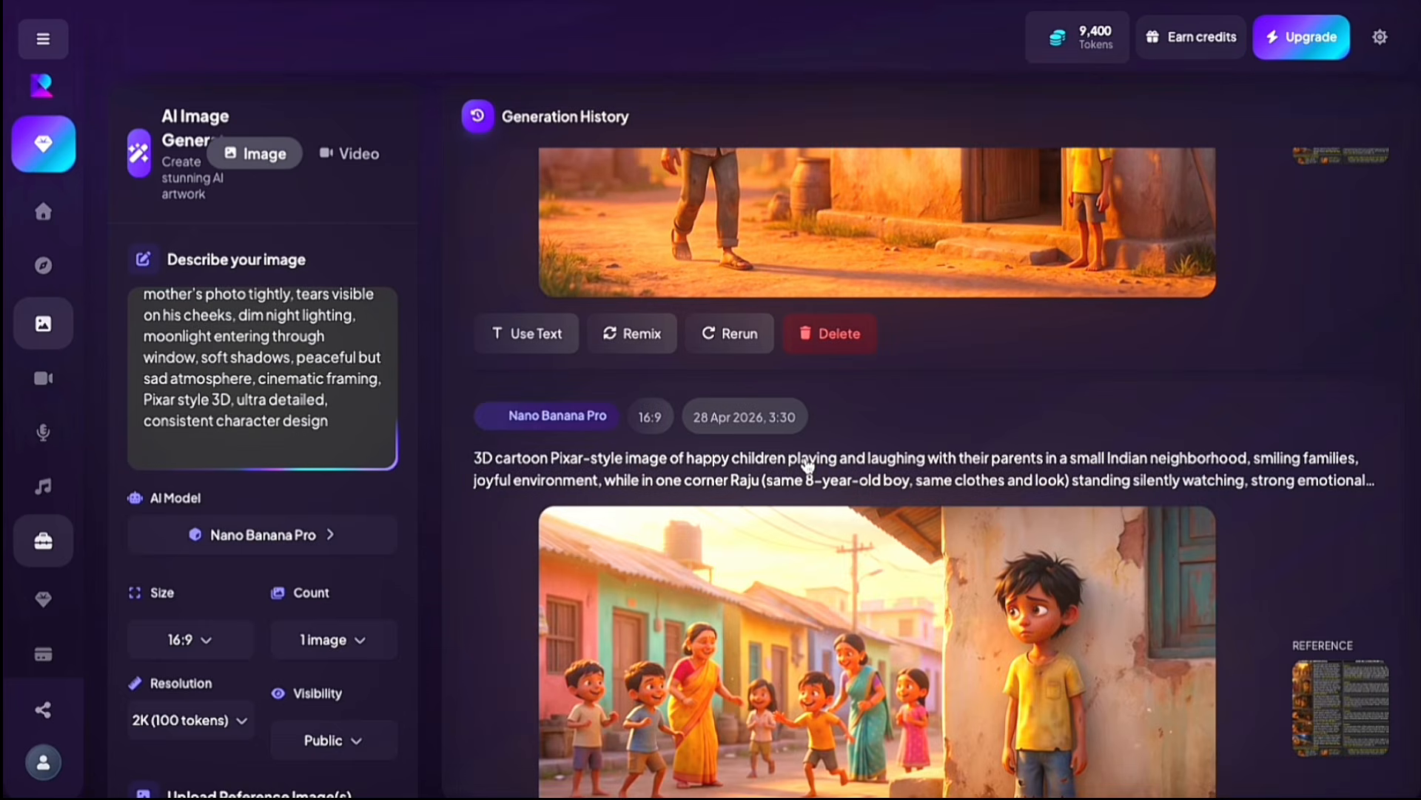
scroll(808, 464, down, 8)
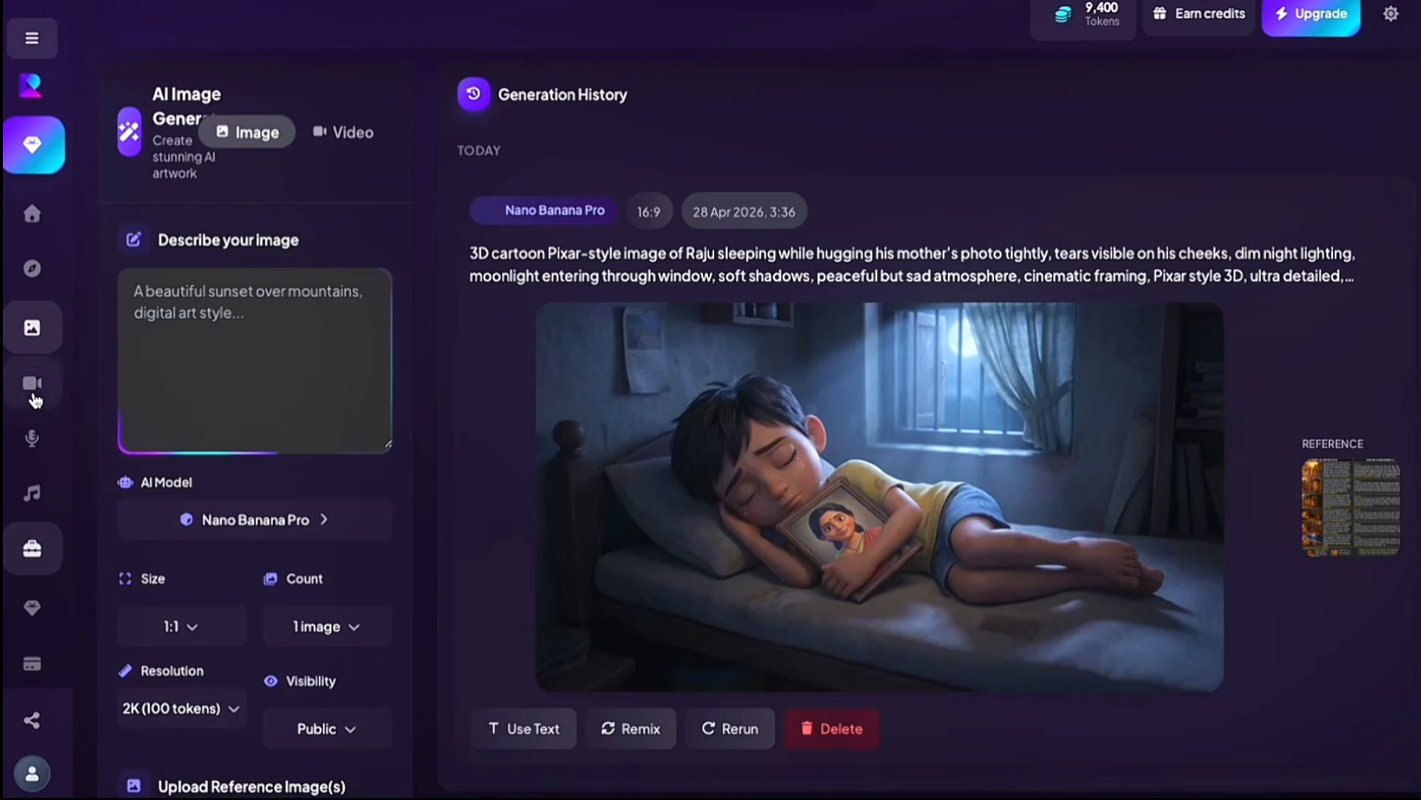
click(32, 38)
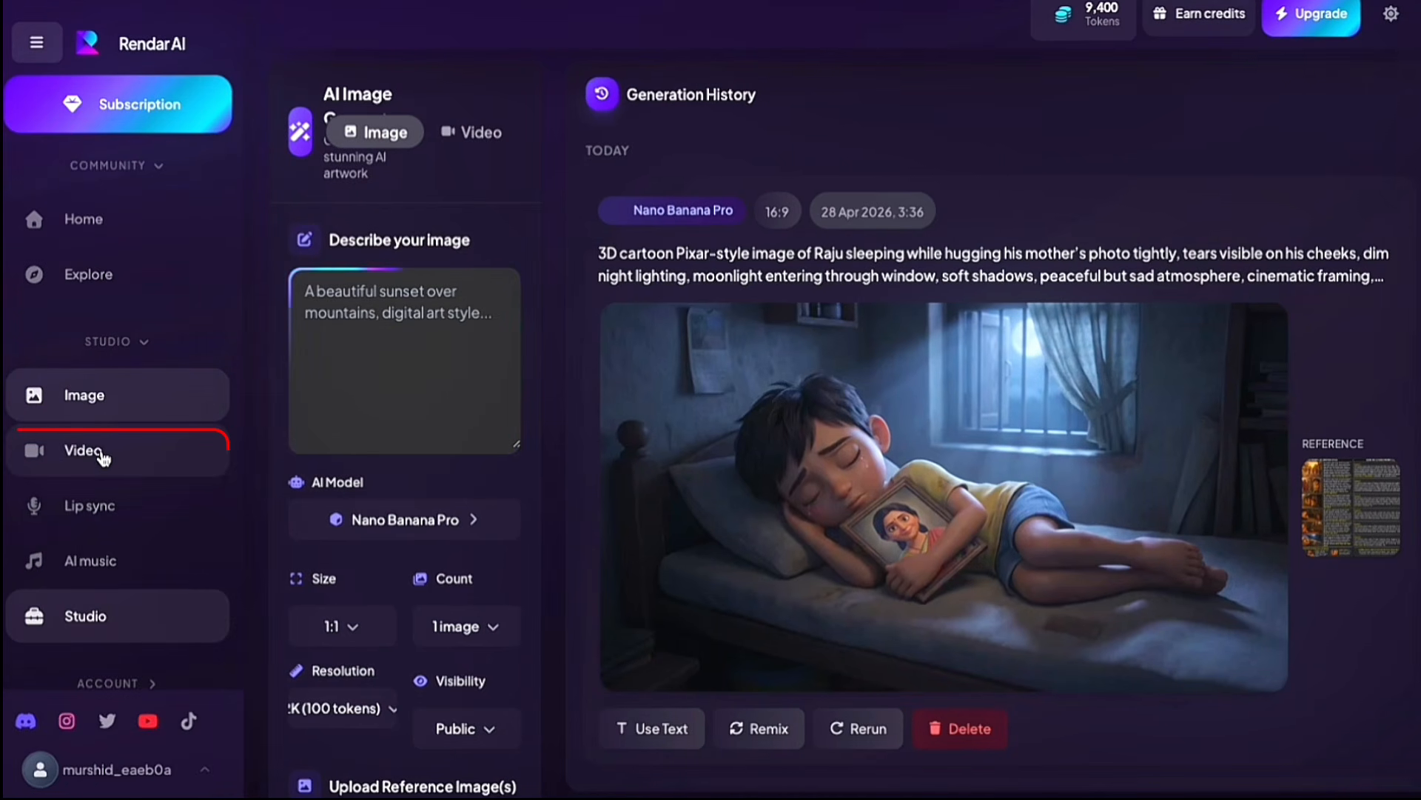
click(102, 456)
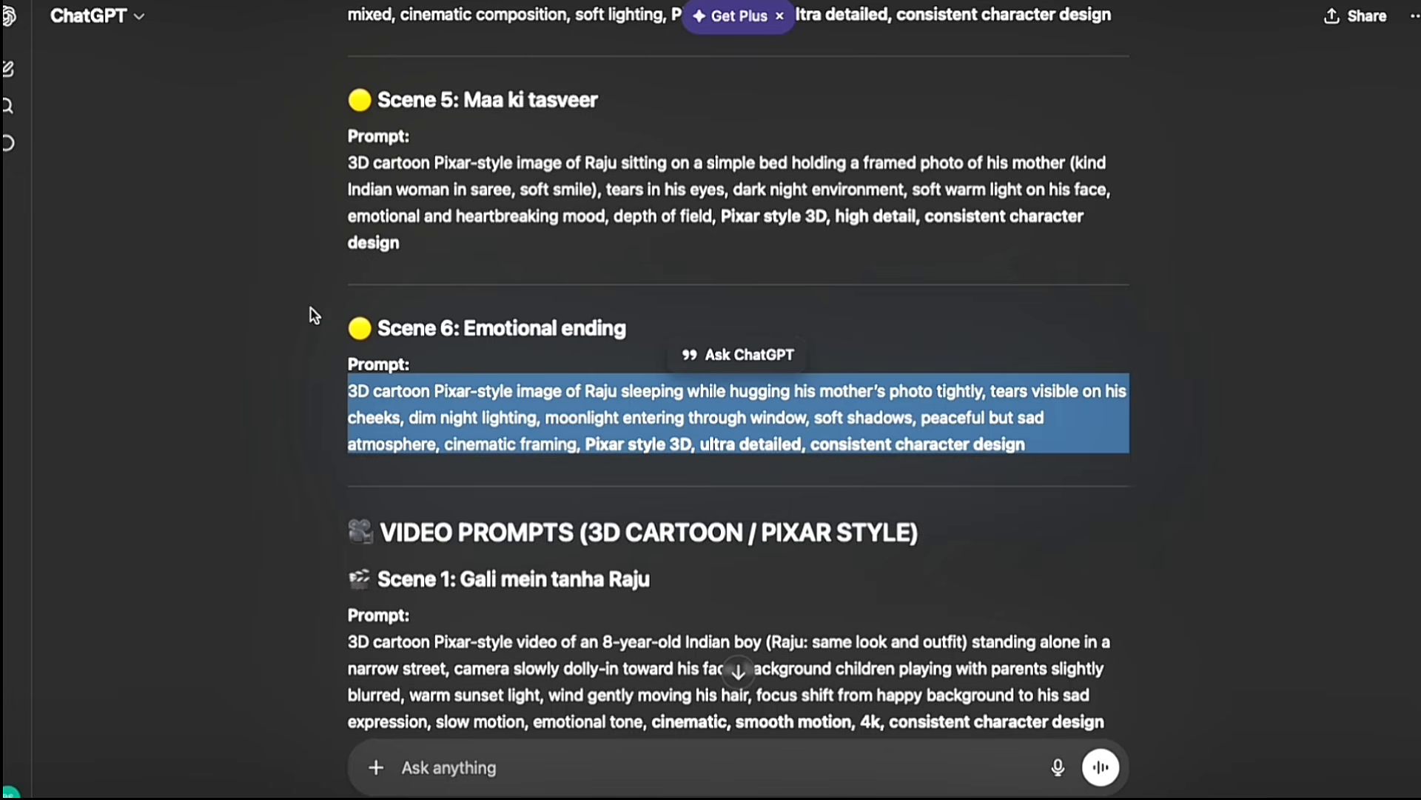
Copy the Scene 1 video prompt, Gali mein tanha Raju, from ChatGPT into Rendar AI's video description.
scroll(315, 314, down, 5)
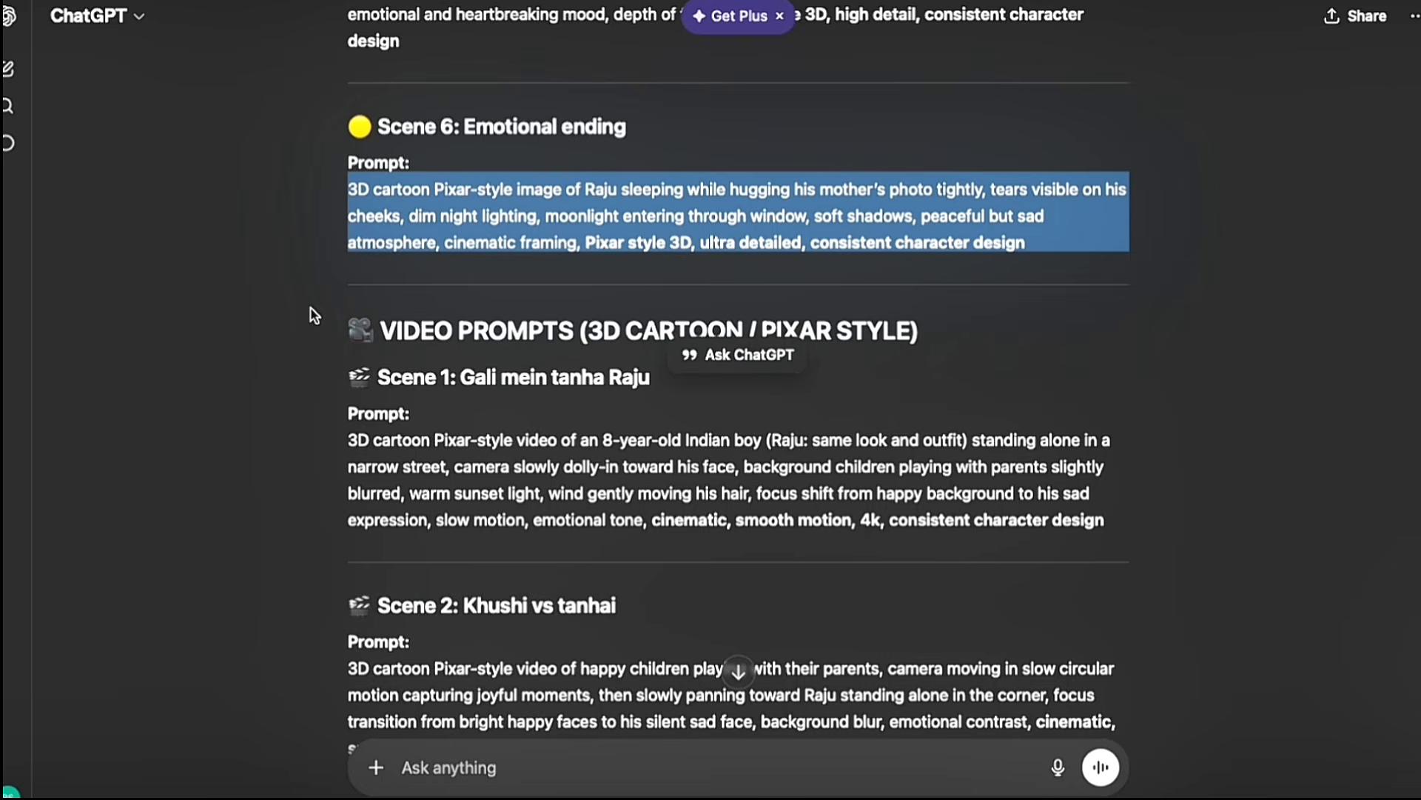
click(349, 245)
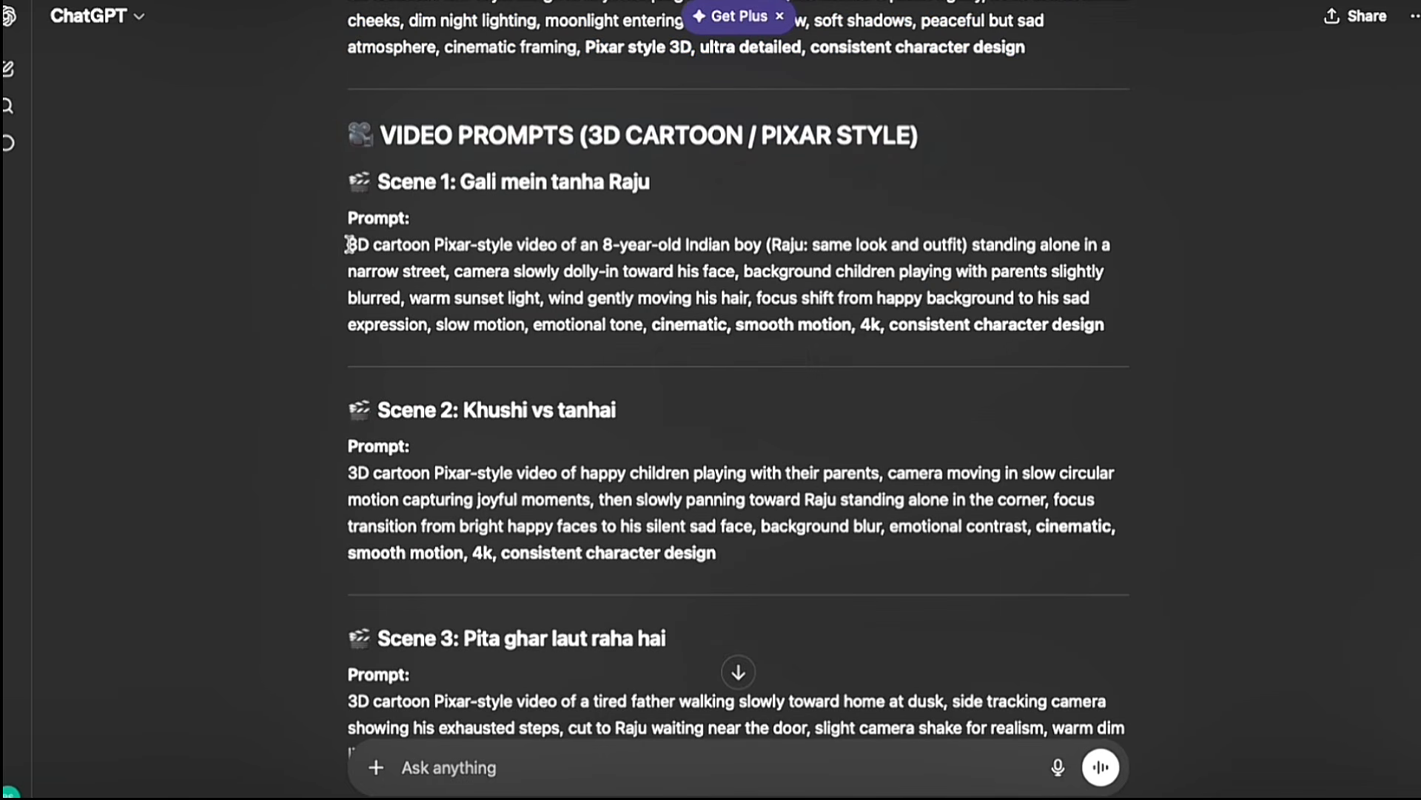
drag(354, 245, 1106, 322)
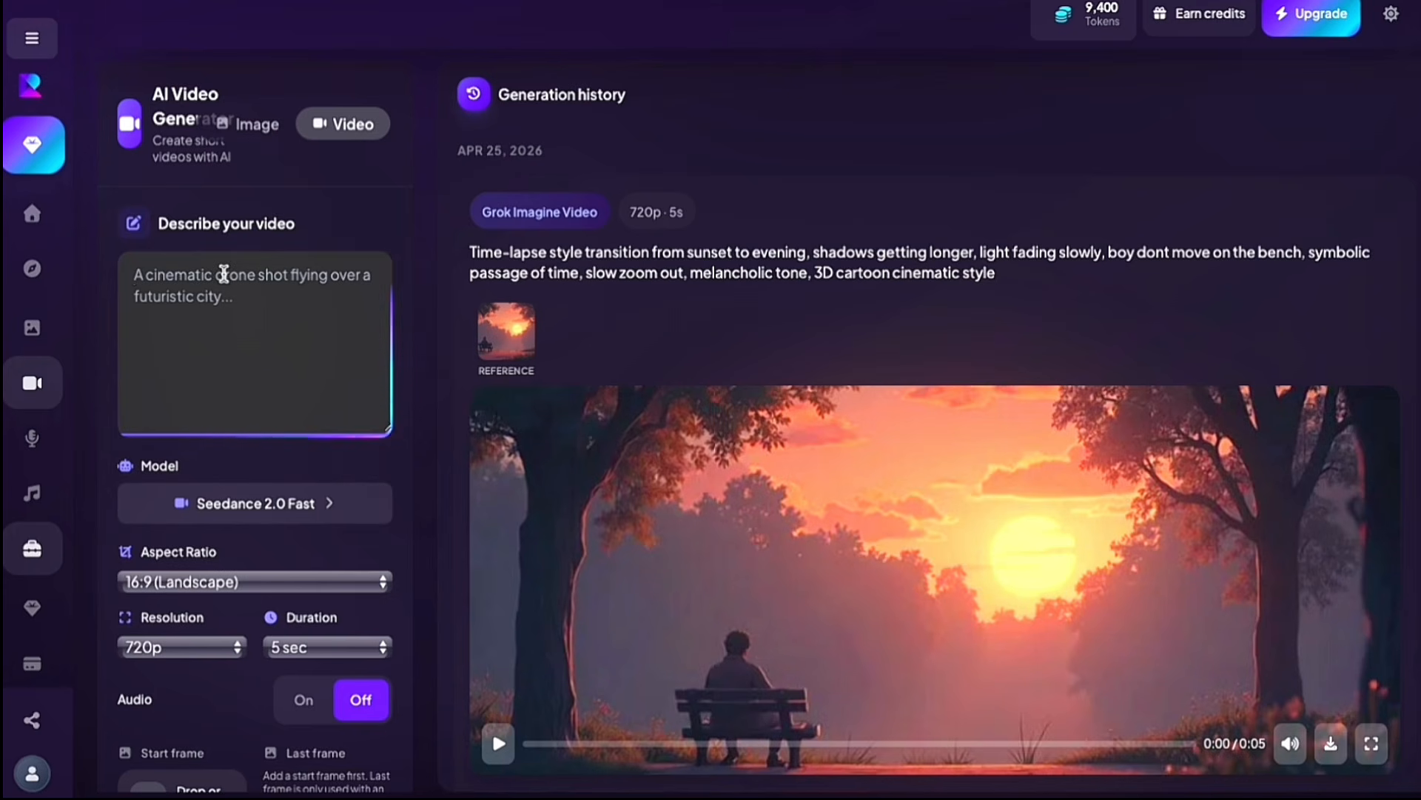
key(ctrl+v)
scroll(282, 378, down, 2)
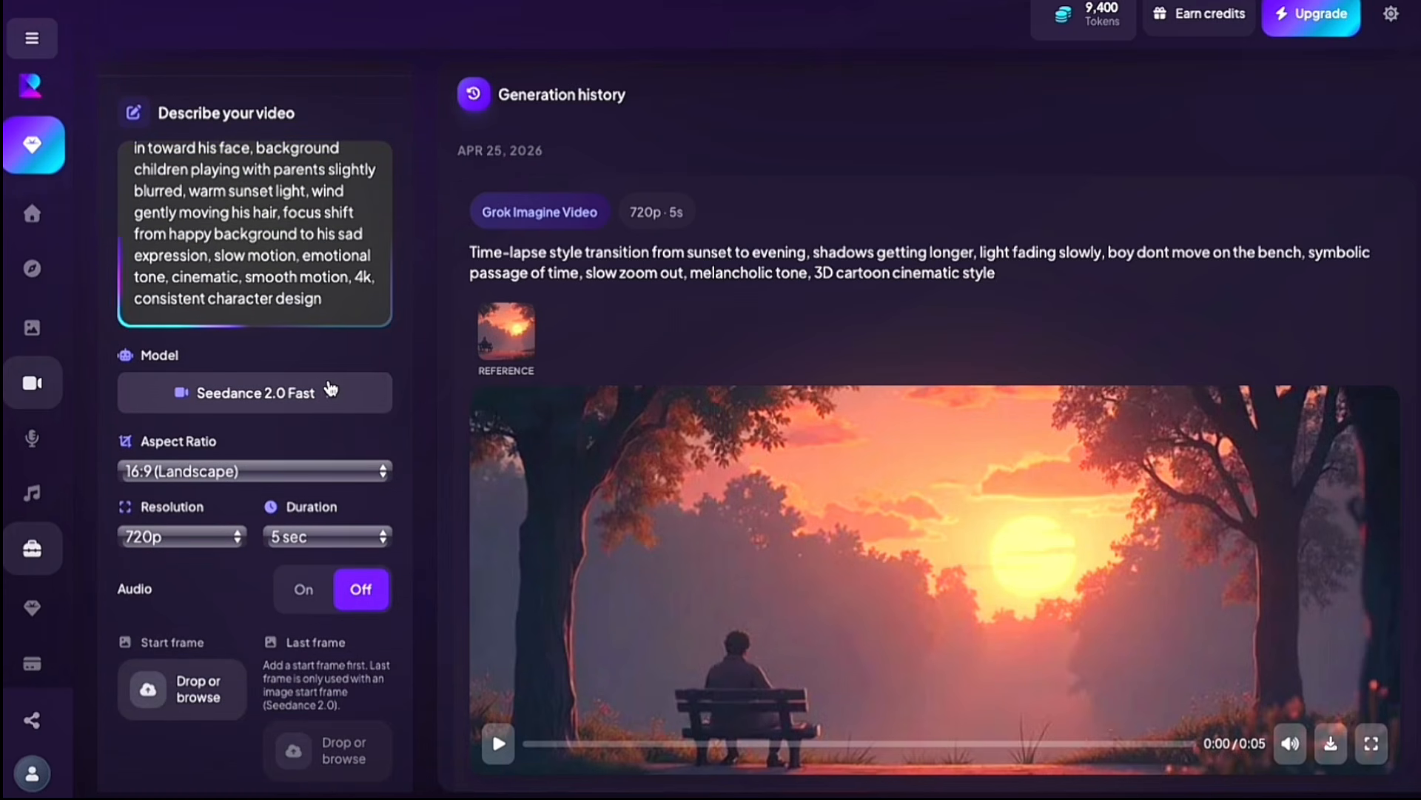
Browse the available video models, keeping Seedance 2.0 Fast as the choice.
click(331, 390)
scroll(1081, 637, down, 6)
scroll(1085, 641, down, 3)
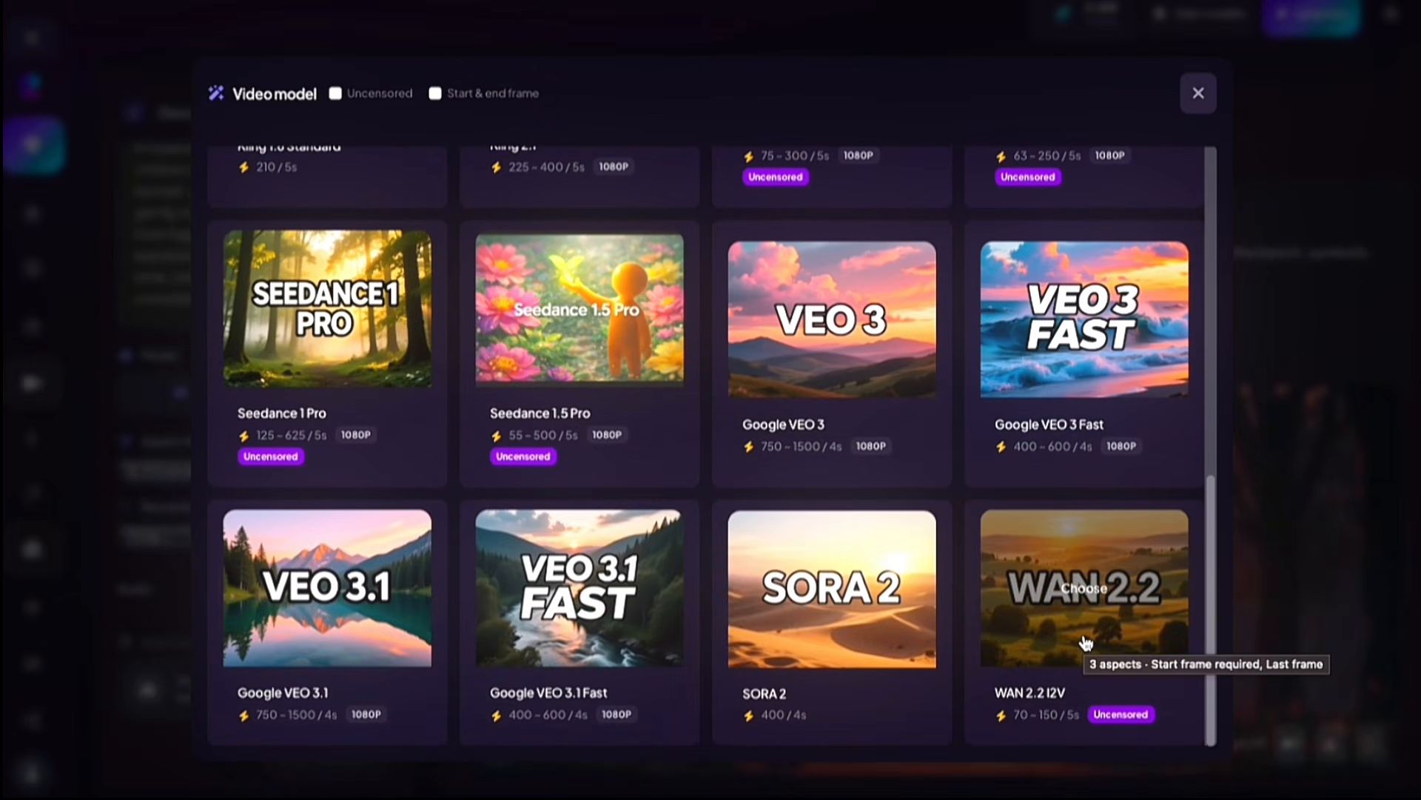
scroll(1085, 642, up, 10)
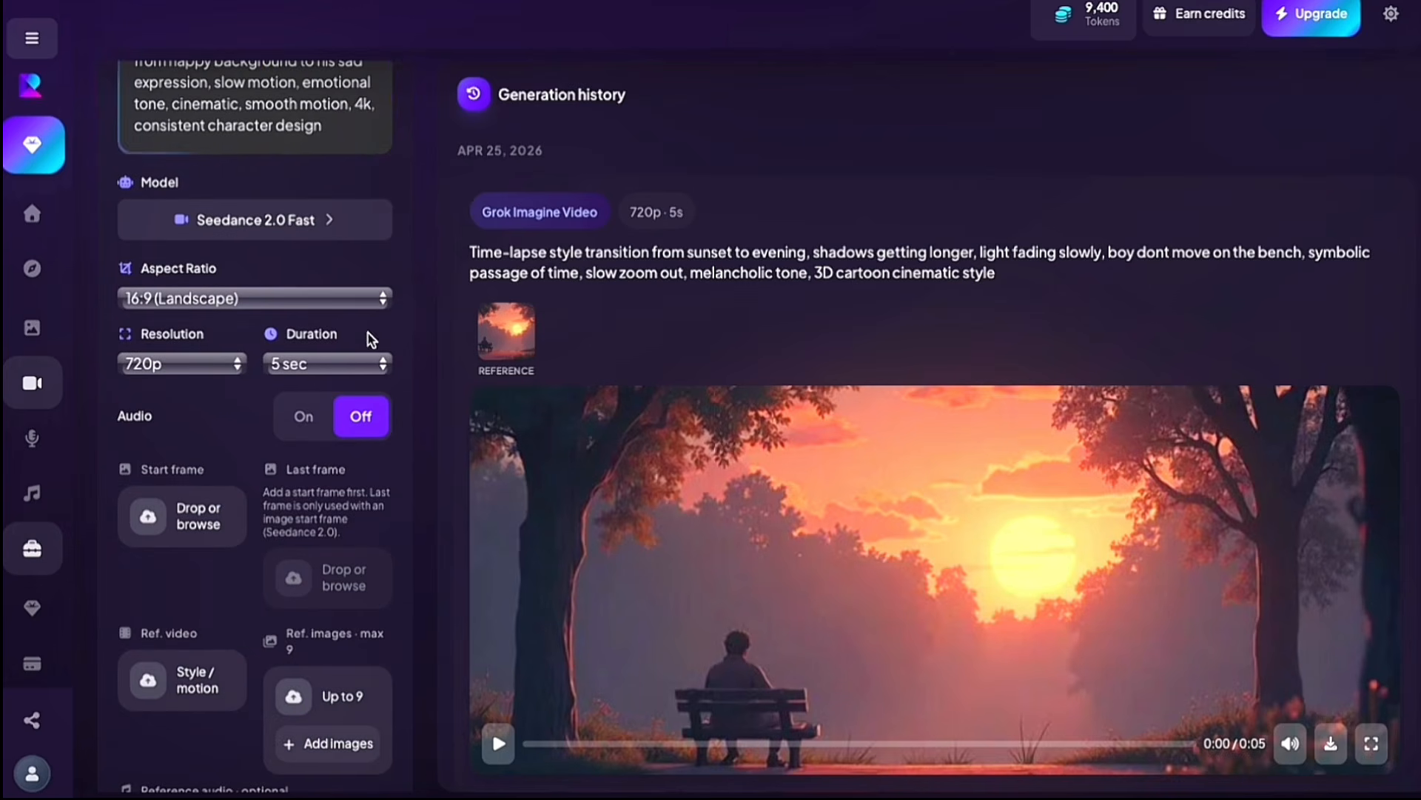
Choose 16:9 (Landscape) aspect ratio, 720p resolution and 5 sec duration for the video.
click(252, 299)
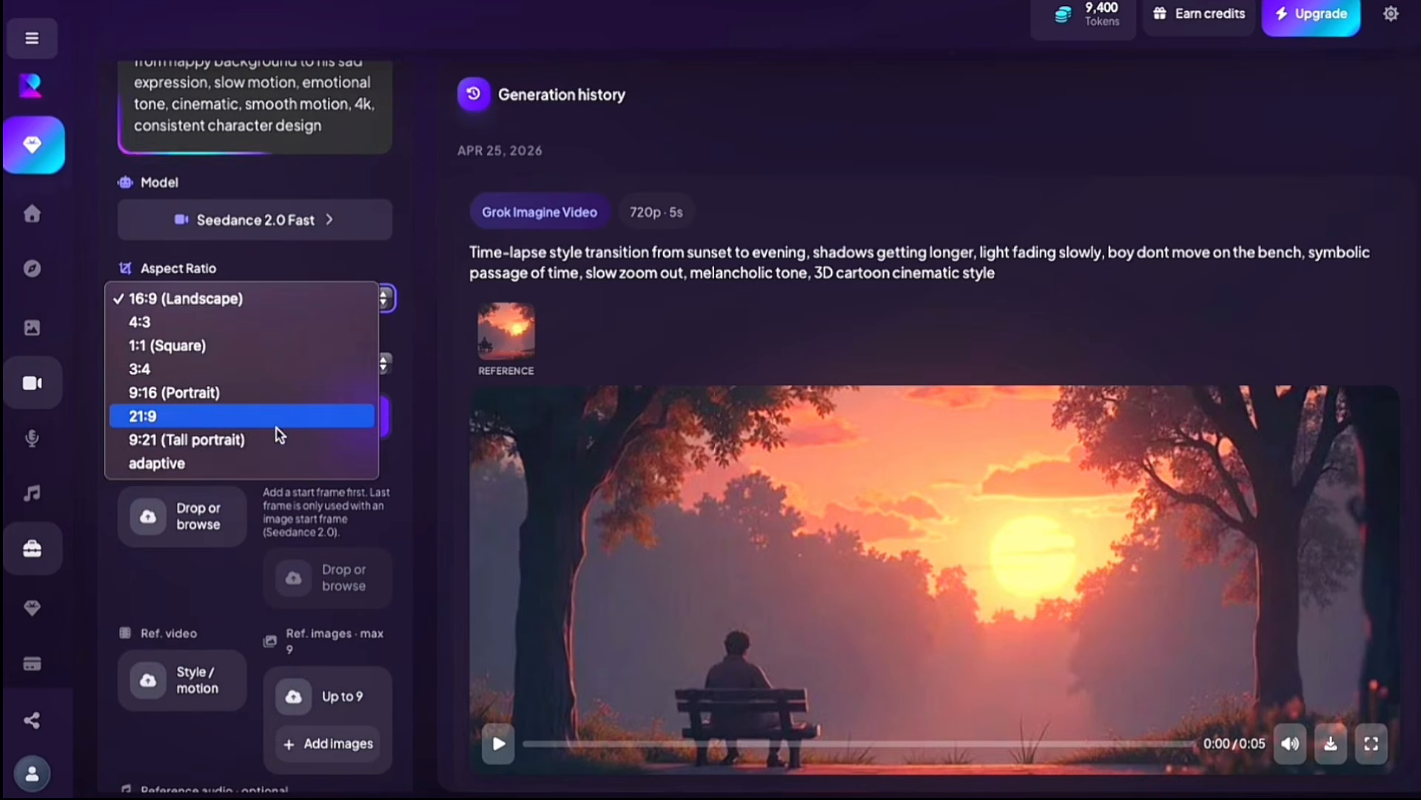
click(285, 300)
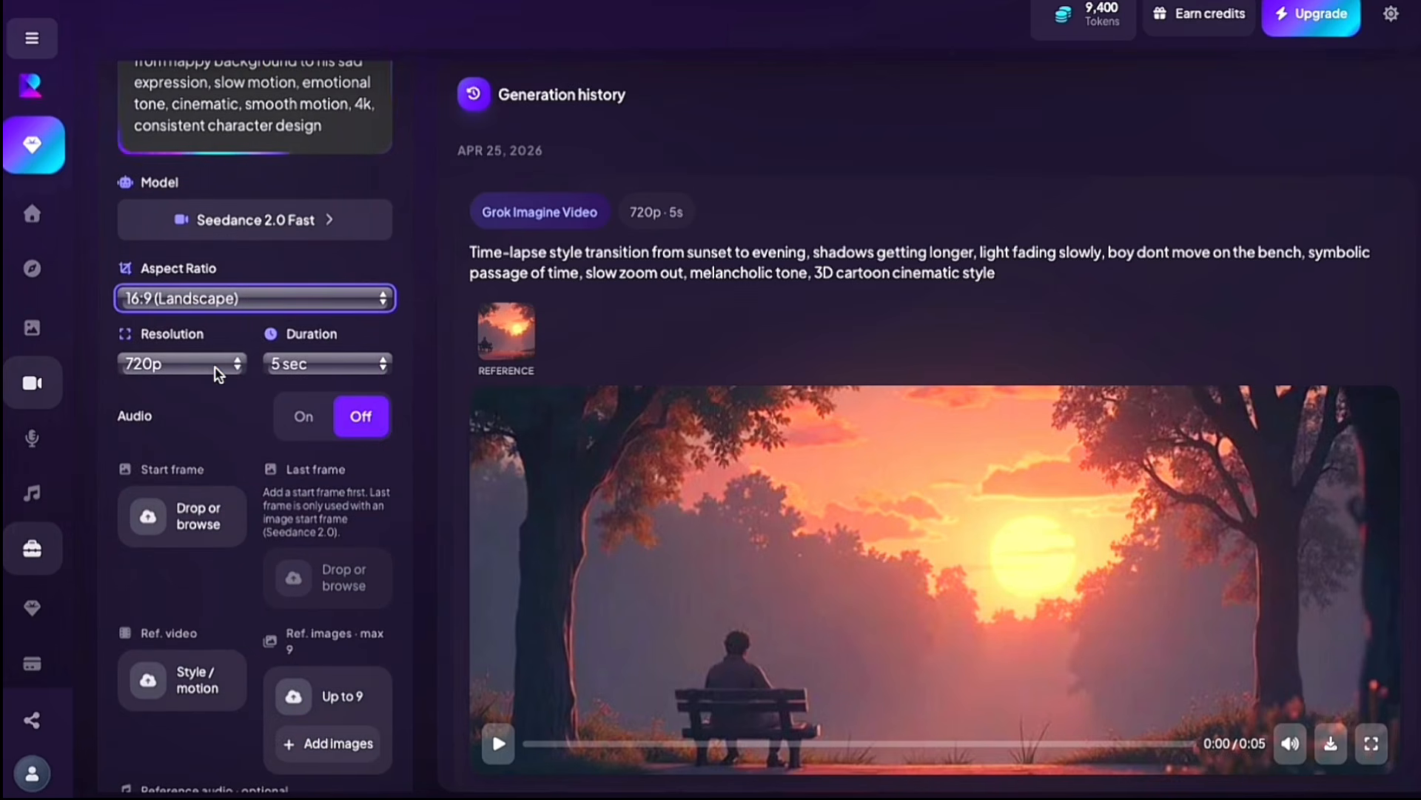
click(218, 370)
click(208, 366)
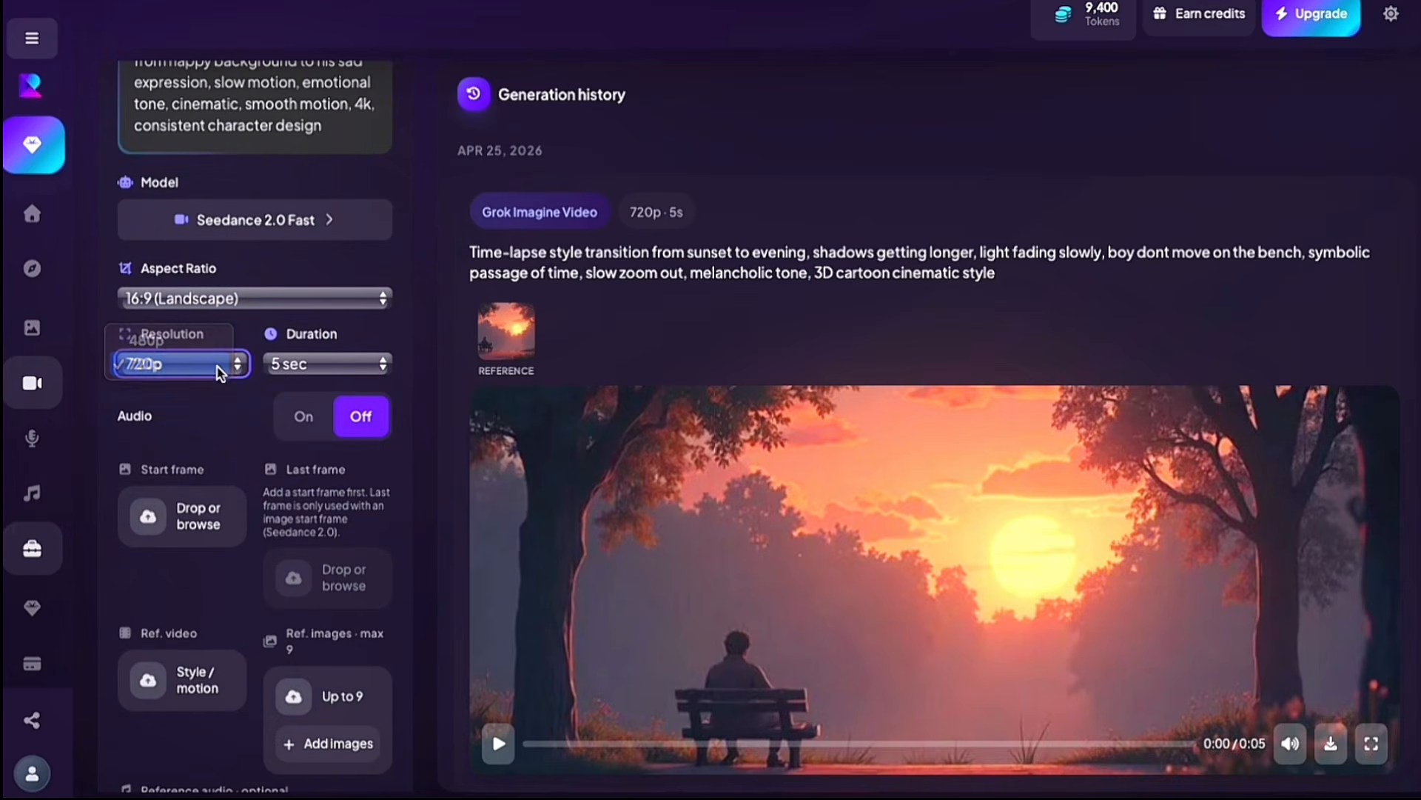
click(351, 365)
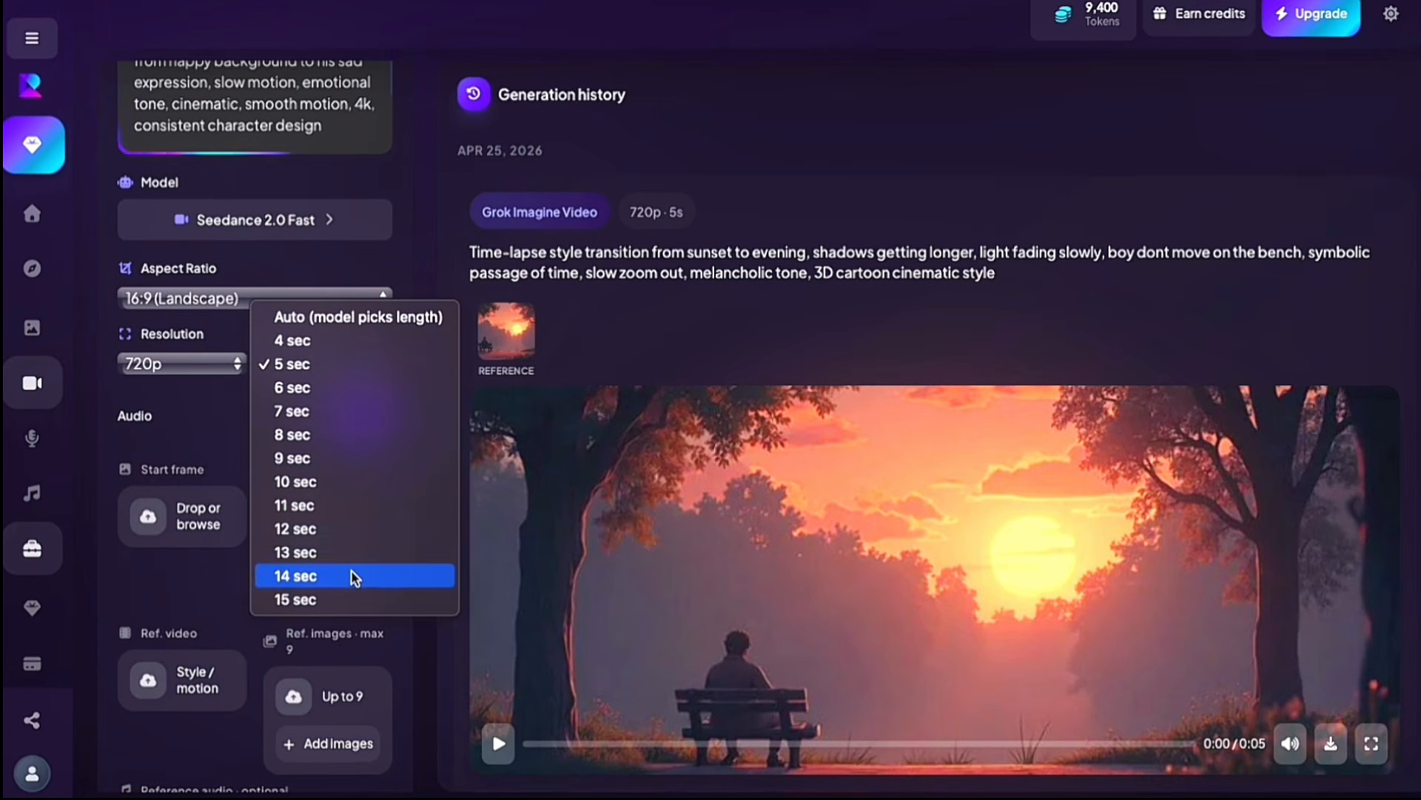
click(348, 363)
Upload the generated Scene 1 image of the boy in the street from Downloads as the start frame and generate the video.
scroll(185, 333, down, 3)
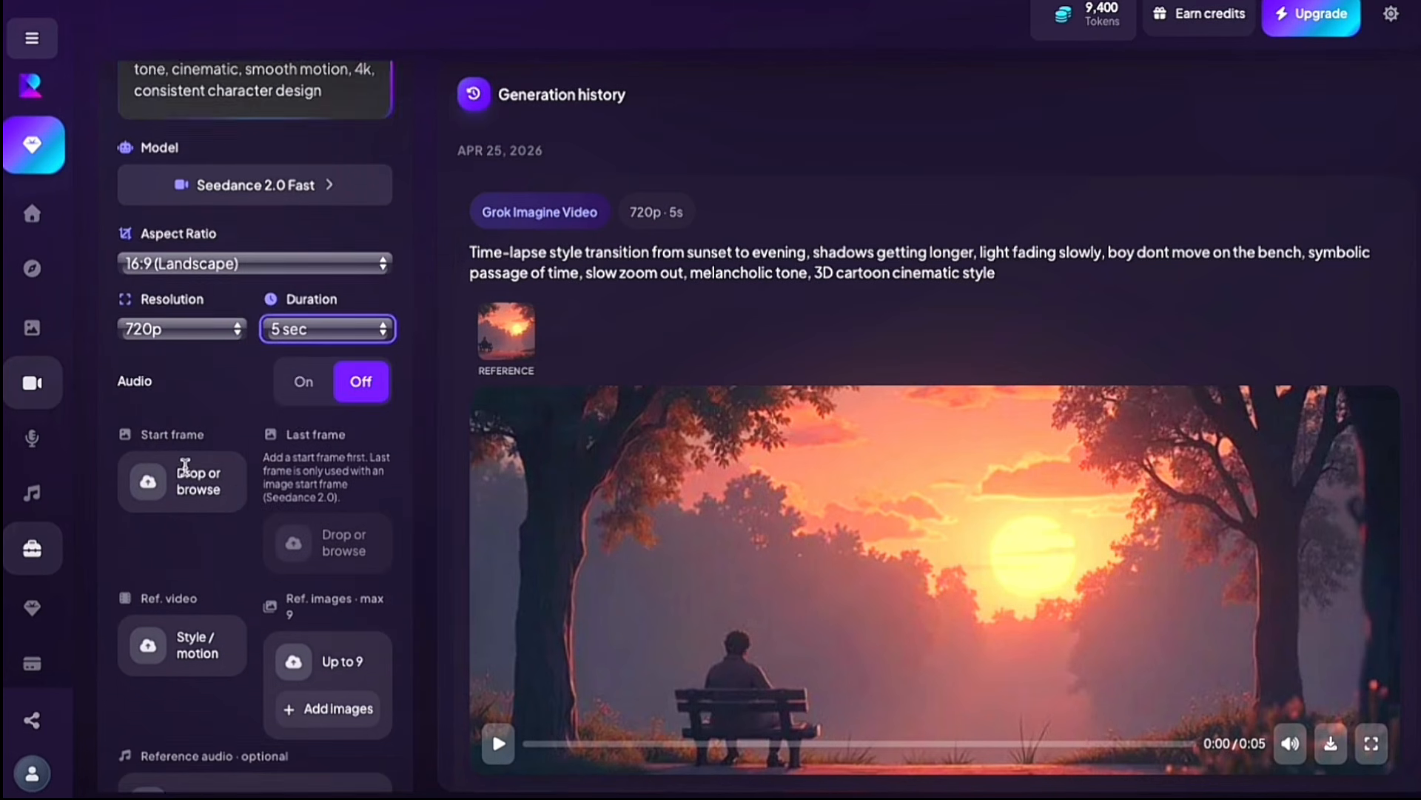
click(185, 294)
click(584, 408)
click(583, 296)
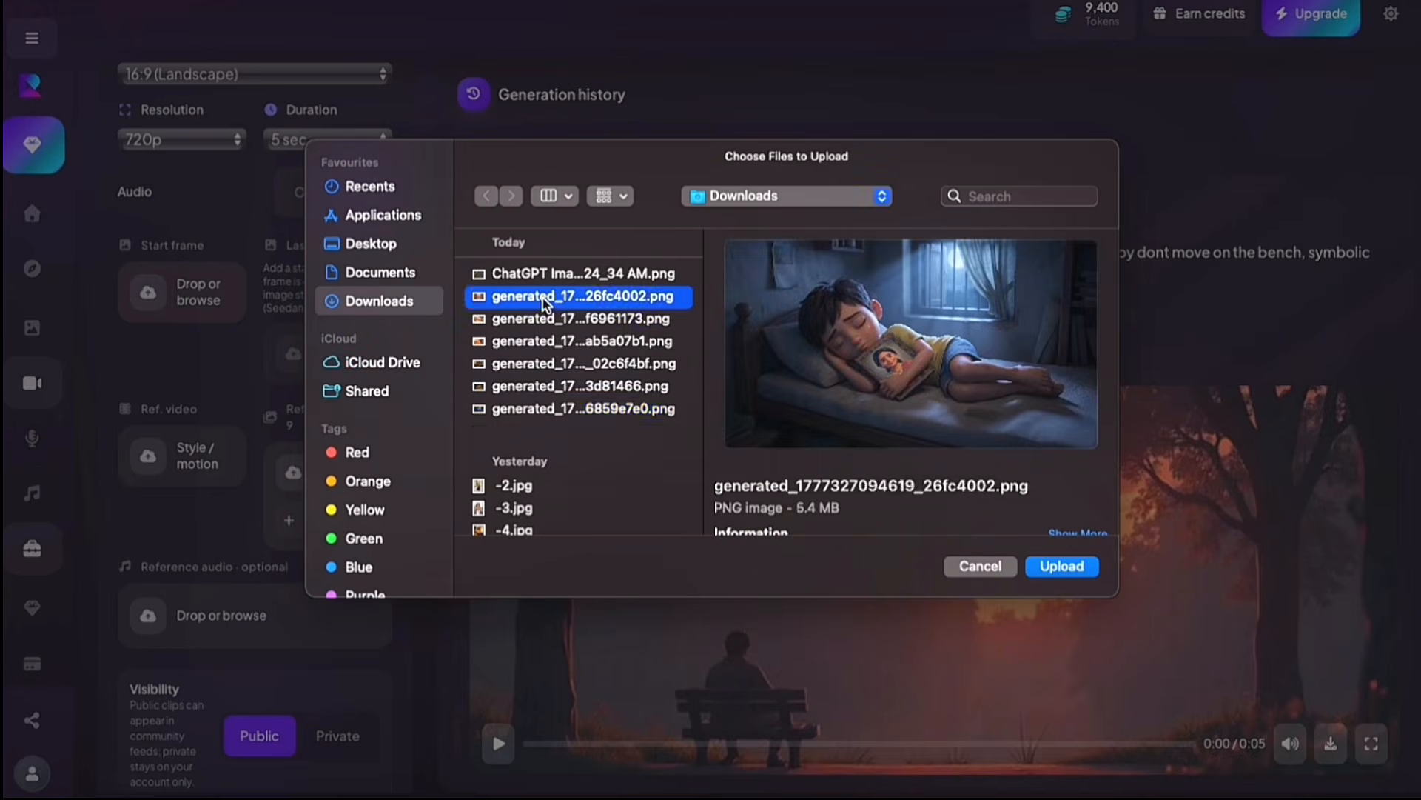
click(1062, 568)
scroll(274, 481, down, 3)
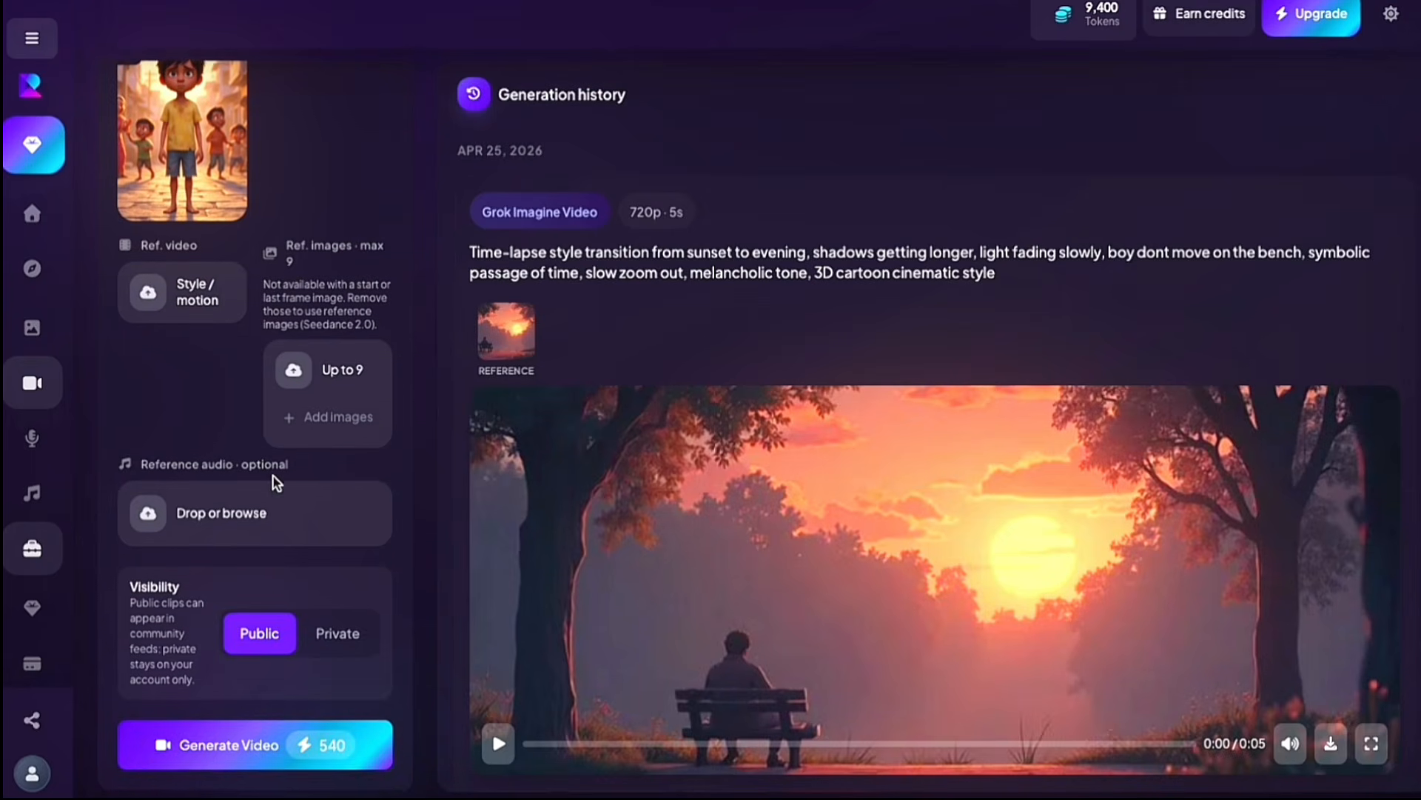
click(255, 750)
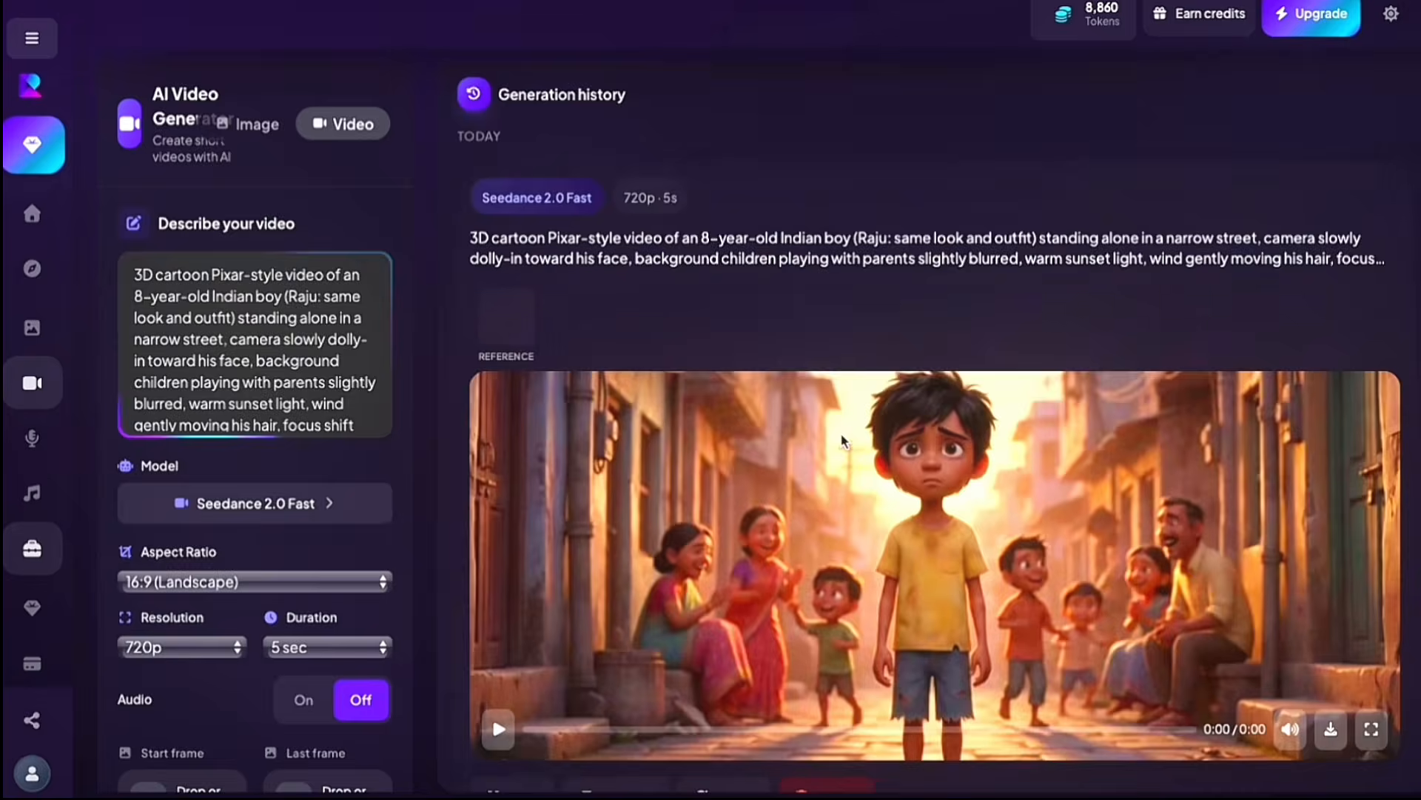
Generate the Scene 2 video from its ChatGPT prompt, using the image of happy families and the lonely boy as start frame.
click(486, 440)
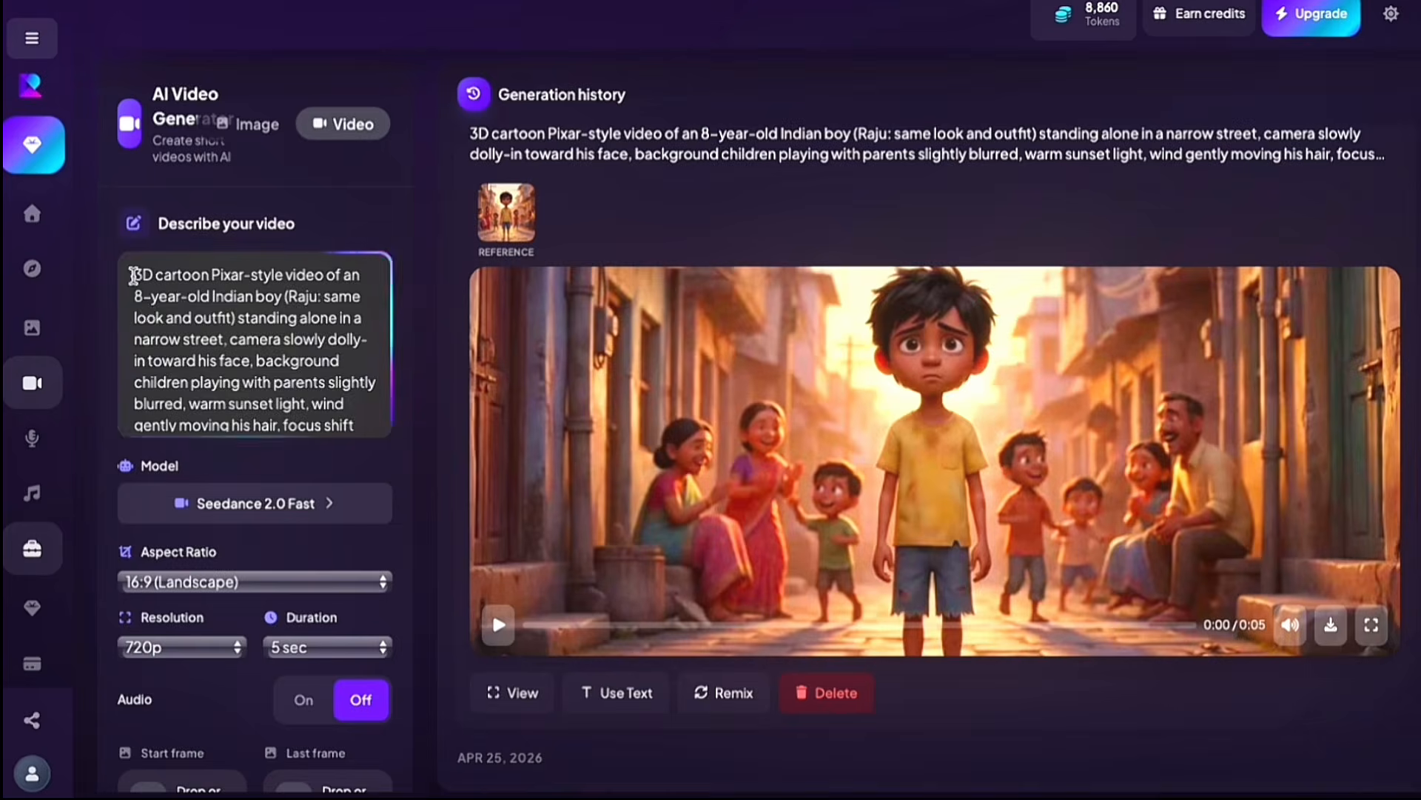
scroll(255, 444, down, 5)
click(177, 390)
click(1059, 565)
scroll(365, 257, down, 4)
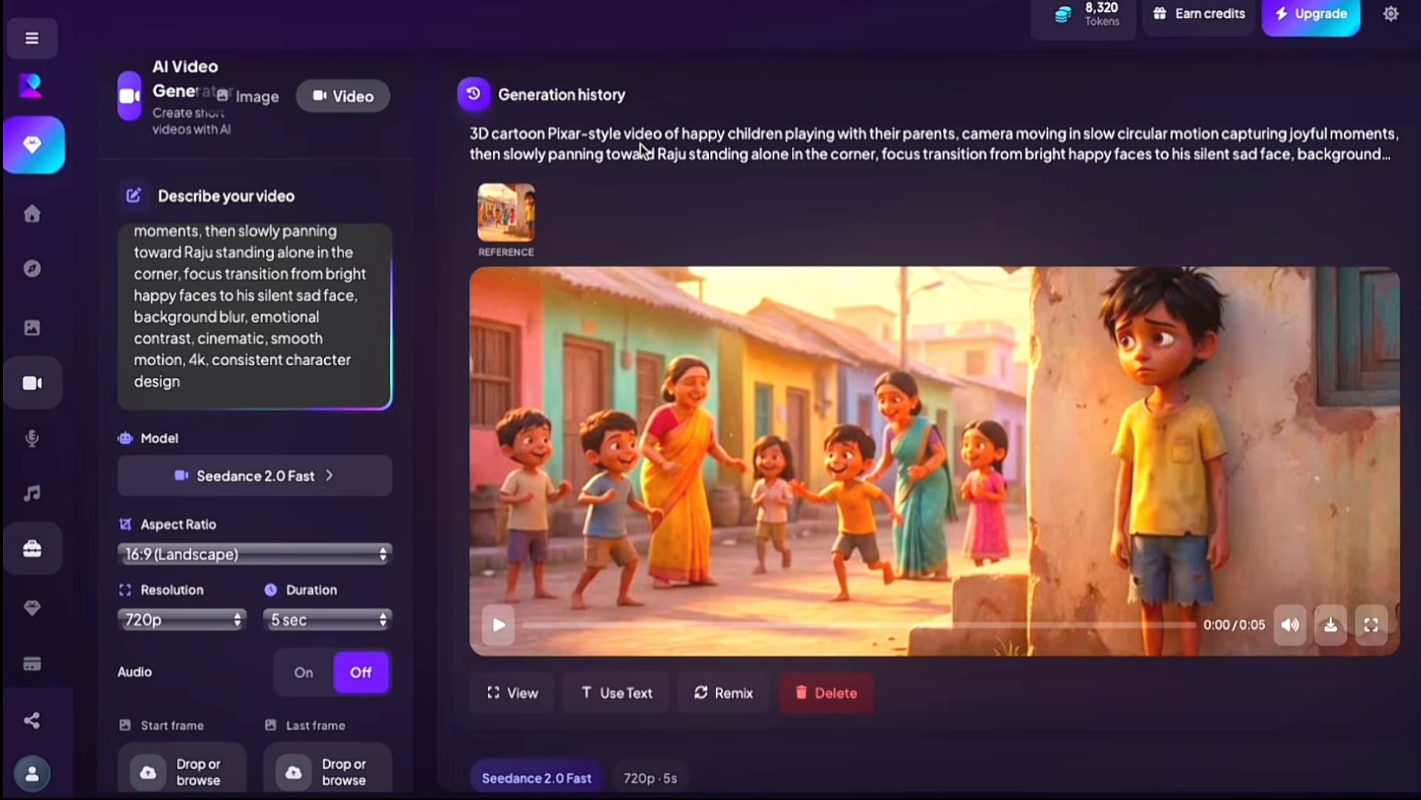
scroll(98, 160, down, 6)
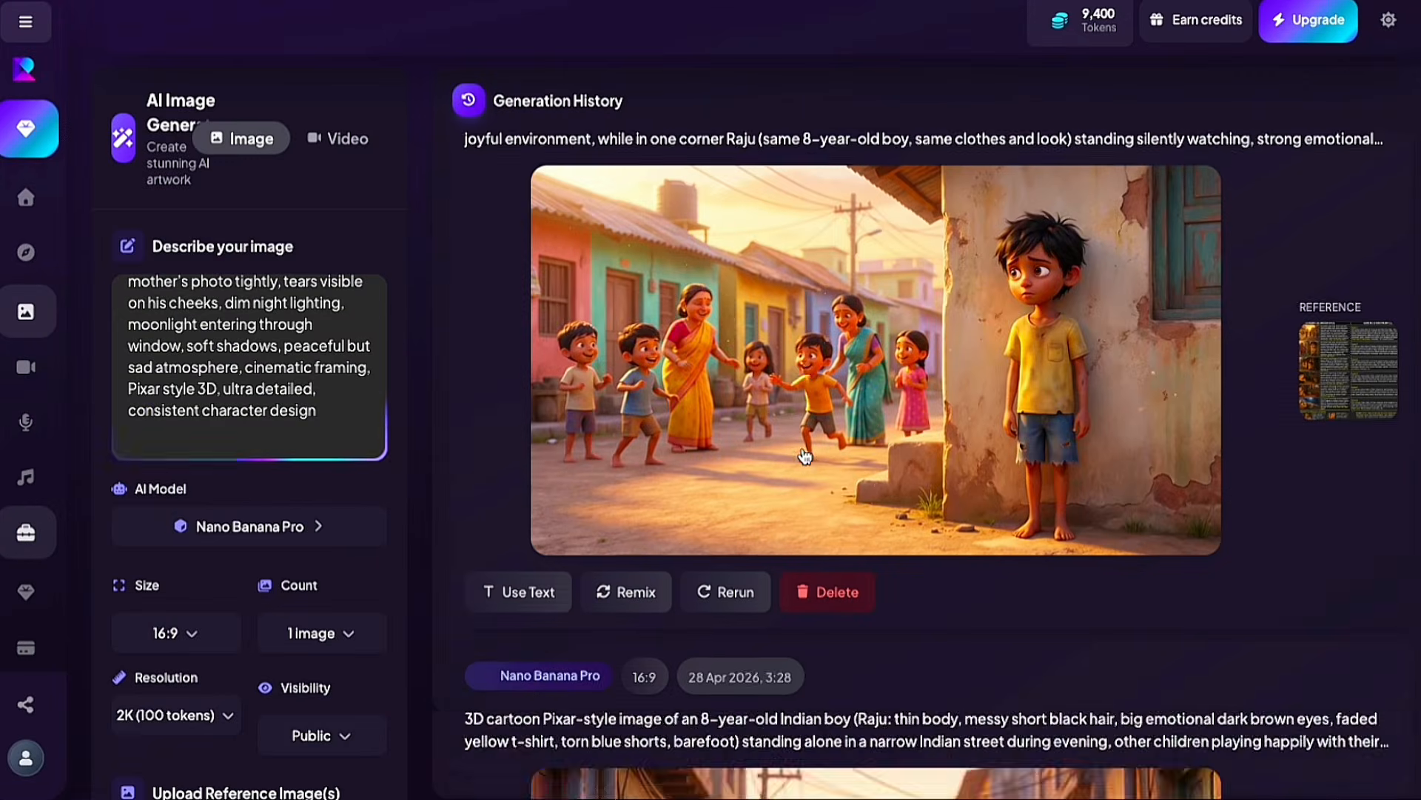
scroll(806, 456, up, 8)
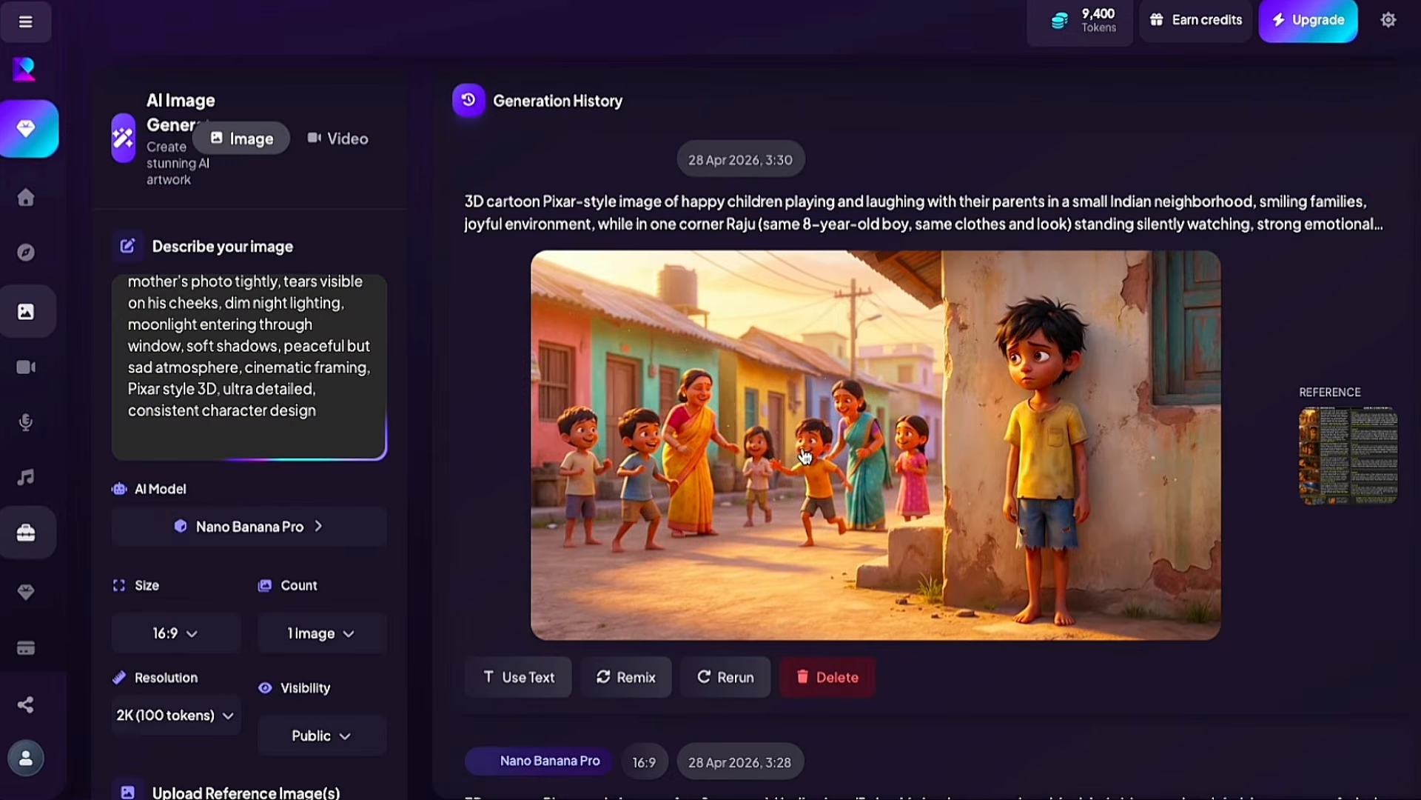
scroll(805, 455, up, 15)
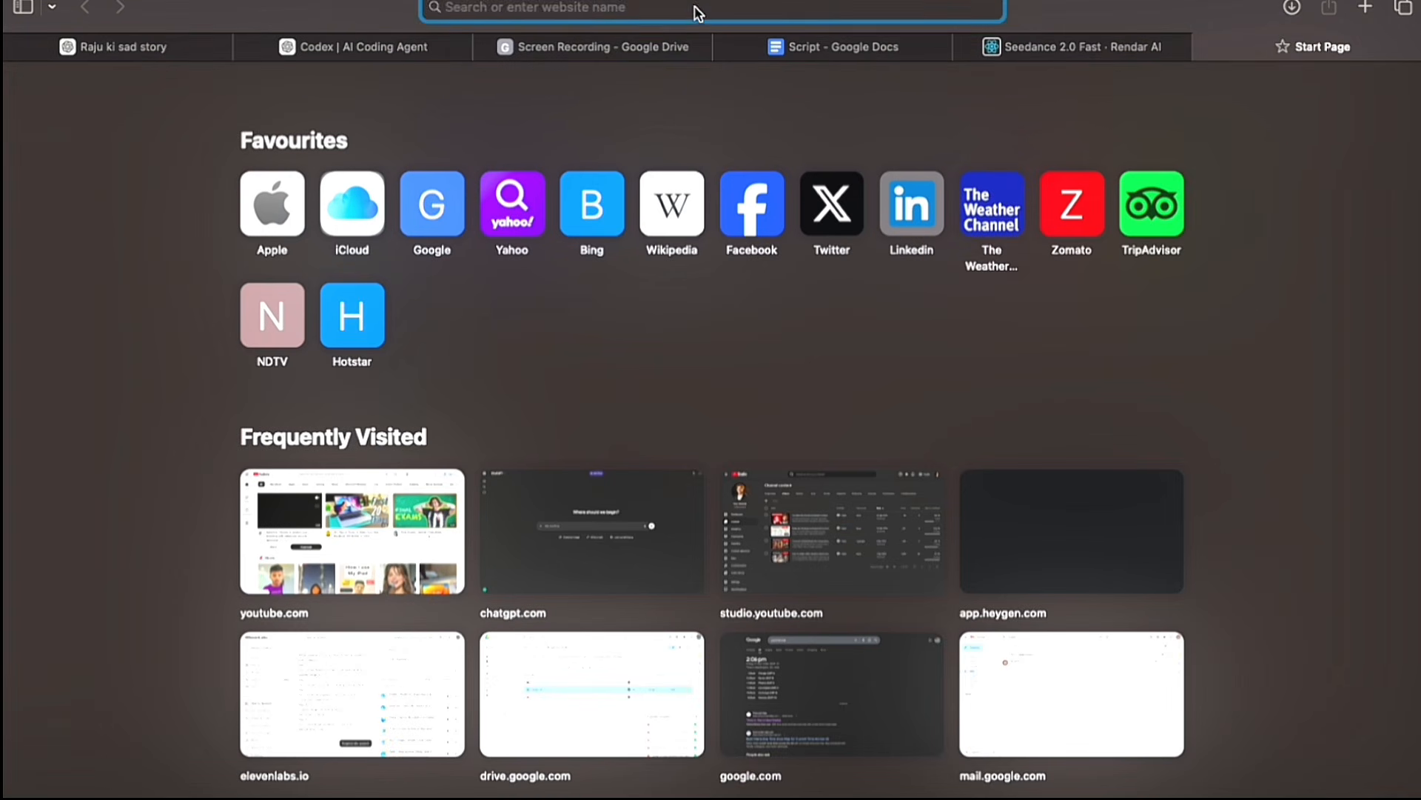
Open the ElevenLabs website, elevenlabs.io, in a new browser tab.
text(ELevenlabs.io)
key(Return)
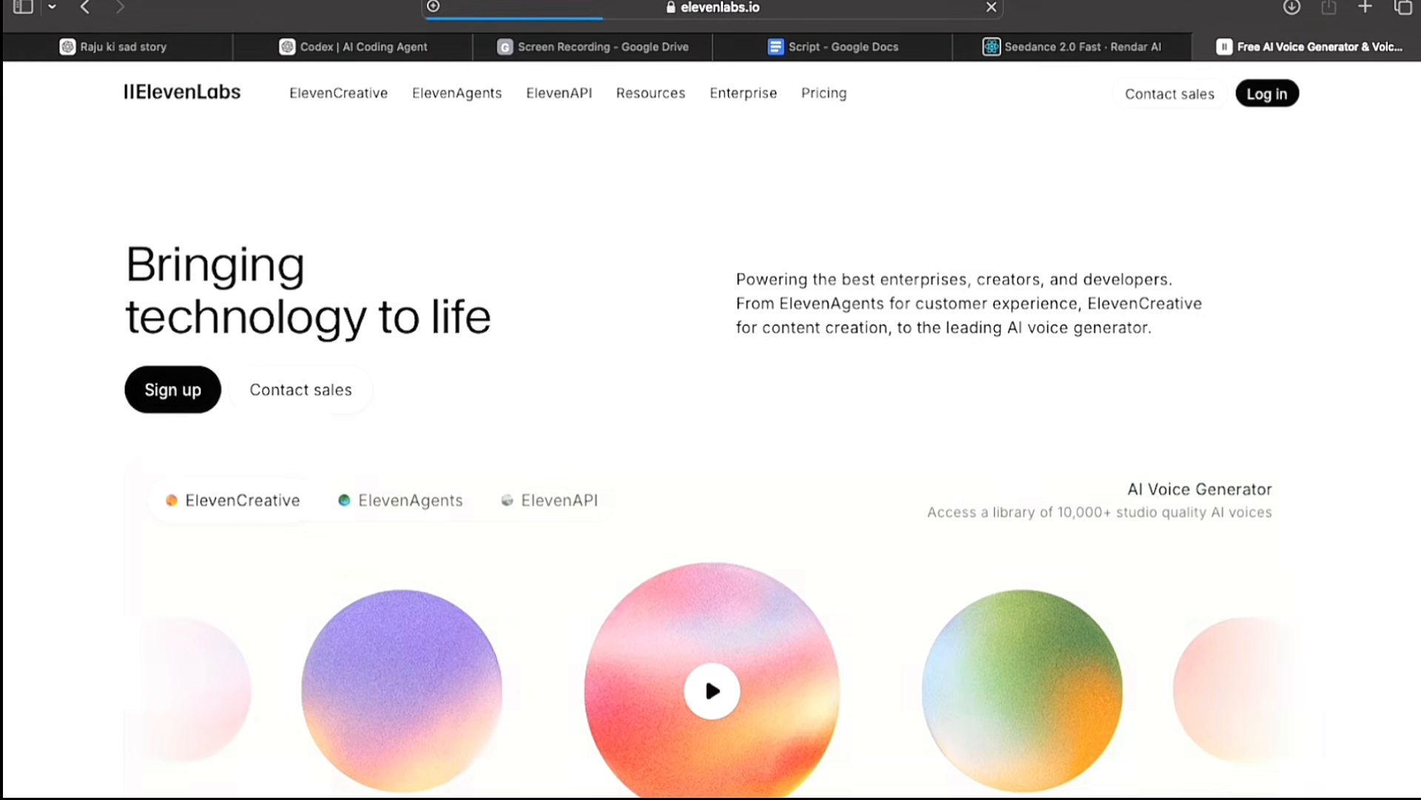